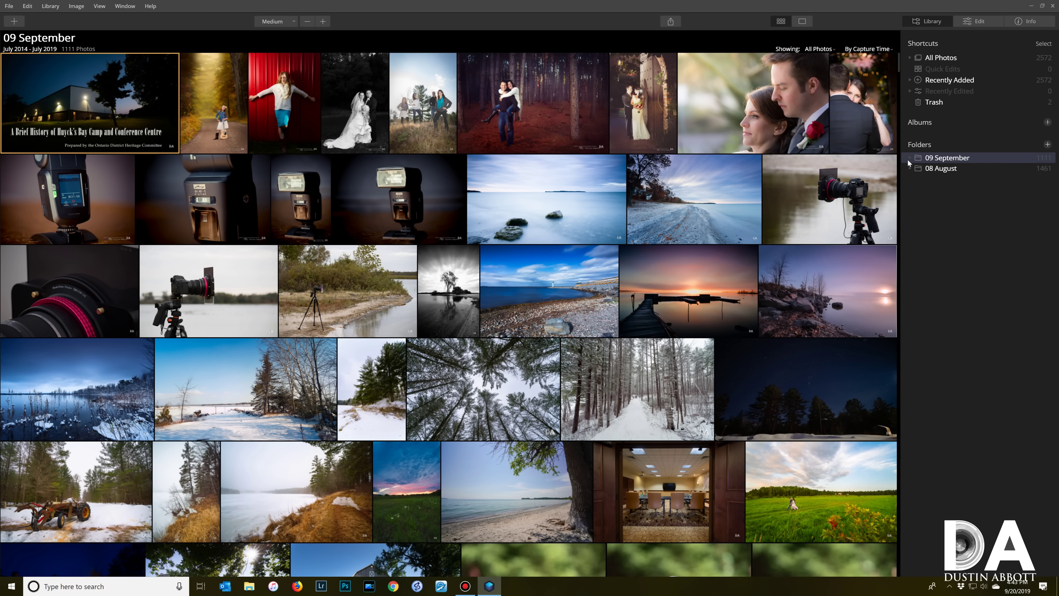
left_click(909, 159)
left_click(909, 159)
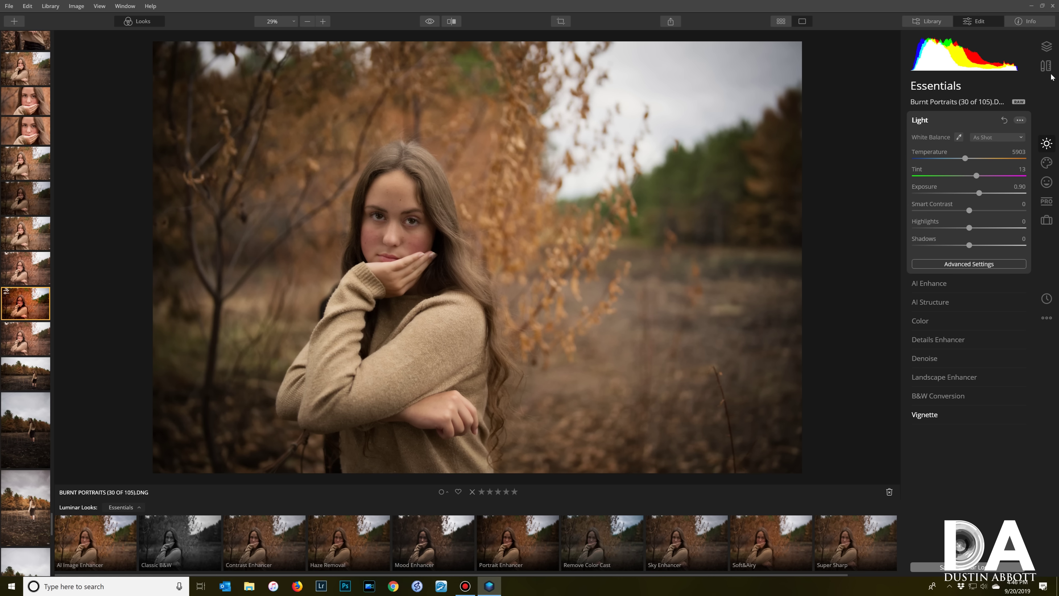
Look through the Creative, Portrait, Pro and Deprecated tool categories available for the portrait photo
left_click(1047, 163)
left_click(1047, 181)
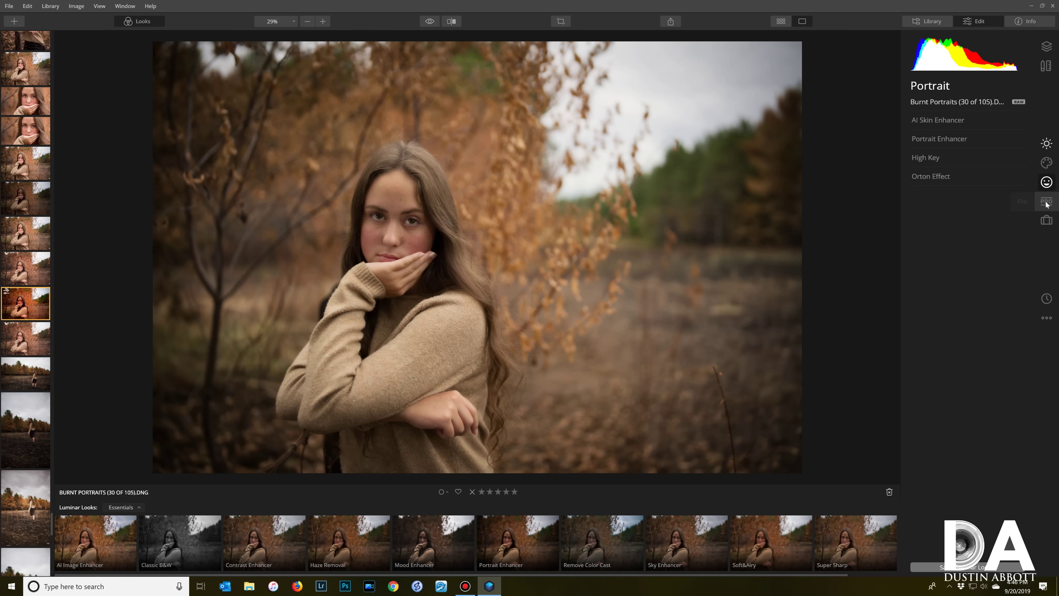
left_click(1047, 202)
left_click(1047, 220)
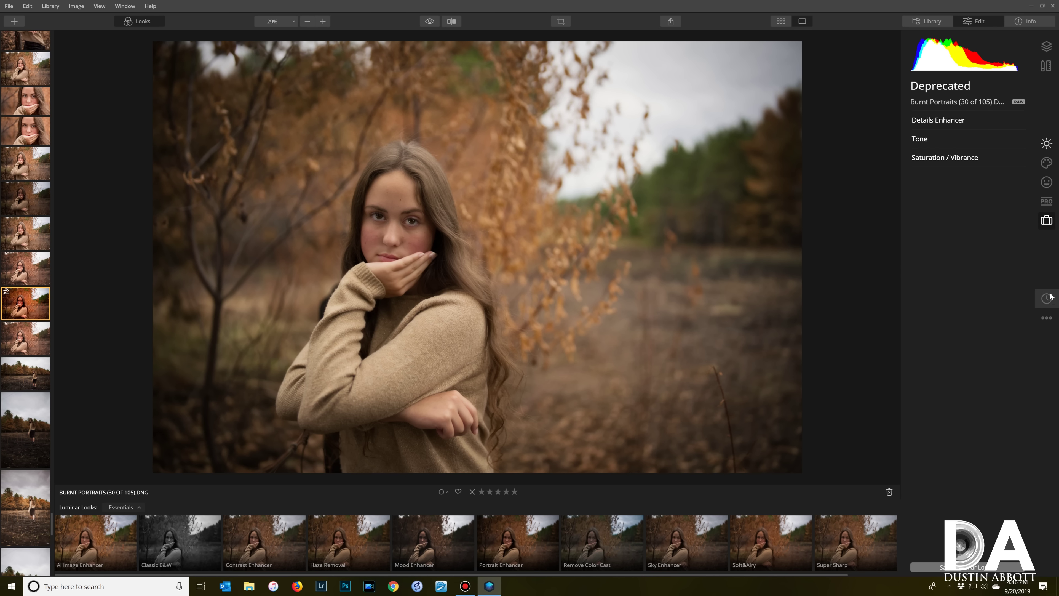
left_click(1046, 167)
left_click(1047, 182)
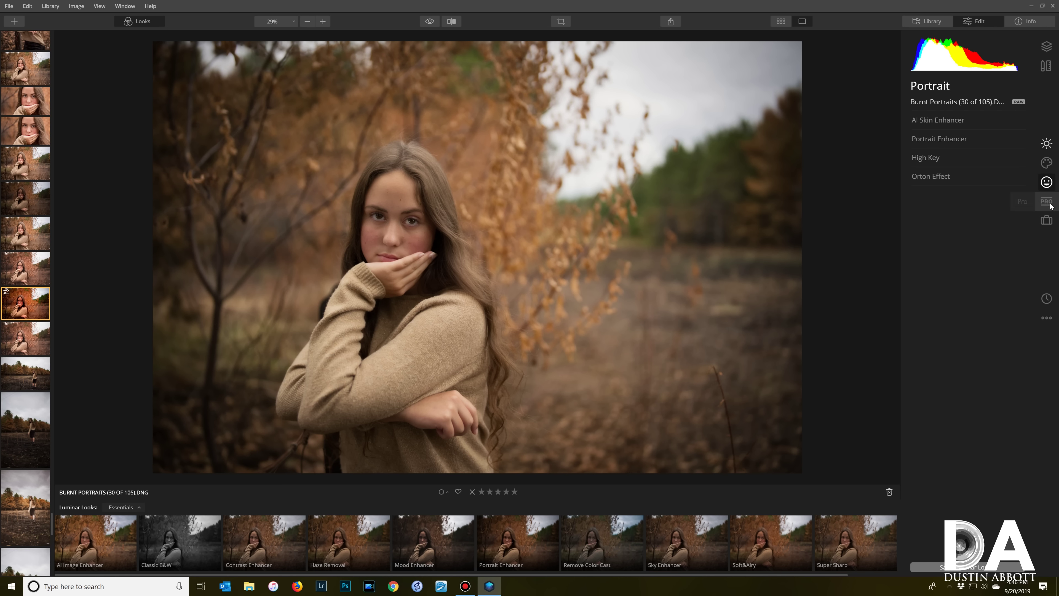
Examine the Pro tools, viewing the settings of Advanced Contrast, Dodge & Burn, Color Enhancer and Photo Filter
left_click(1048, 203)
left_click(934, 137)
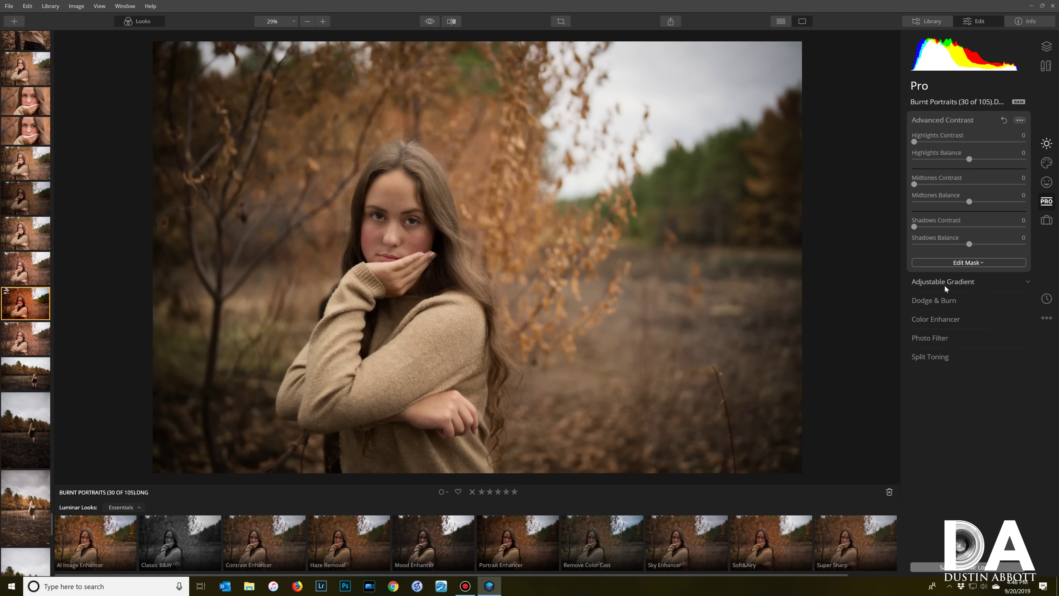
left_click(943, 319)
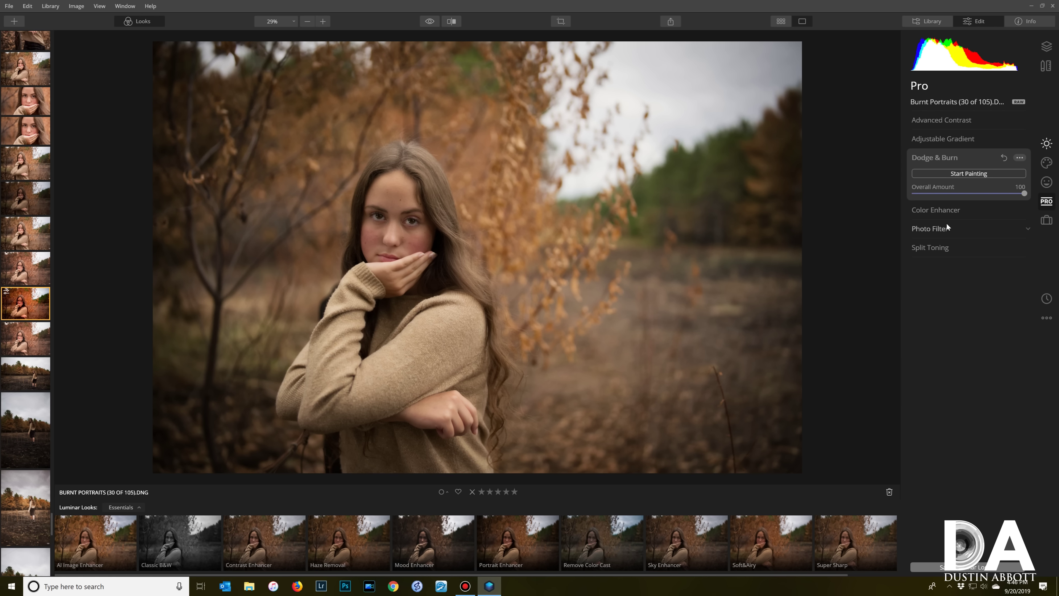
left_click(942, 210)
left_click(933, 381)
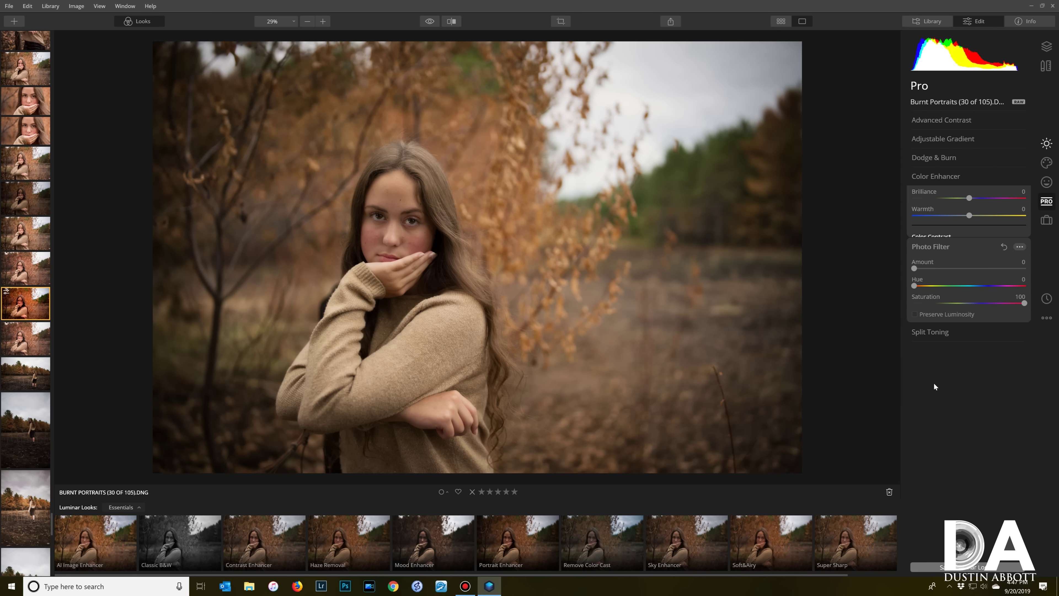
left_click(938, 303)
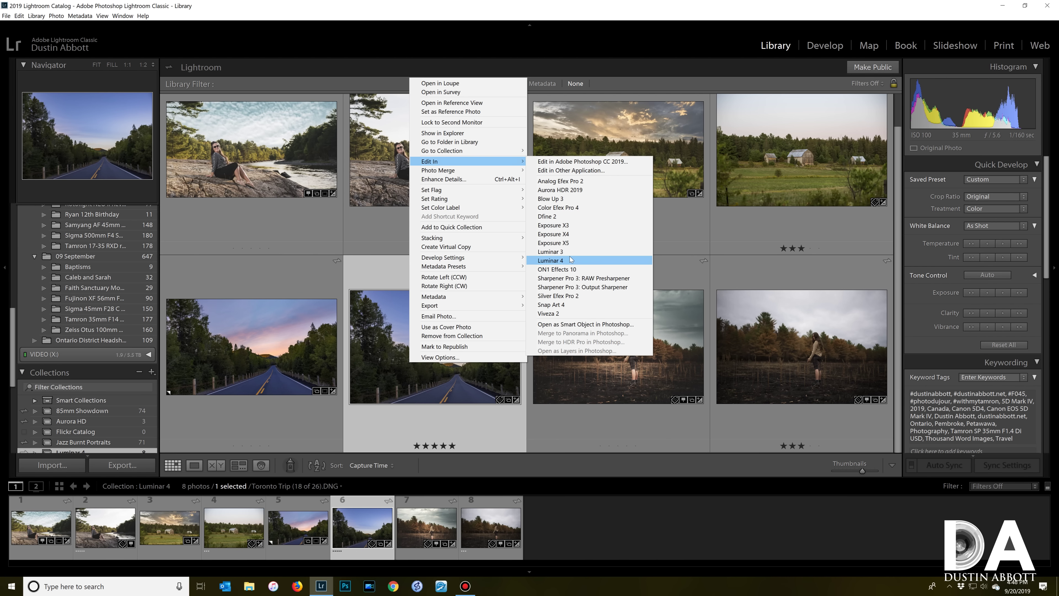
Send Toronto Trip (18 of 26).DNG from Lightroom to Luminar 4 as a copy with Lightroom adjustments and open AI Sky Replacement
left_click(571, 262)
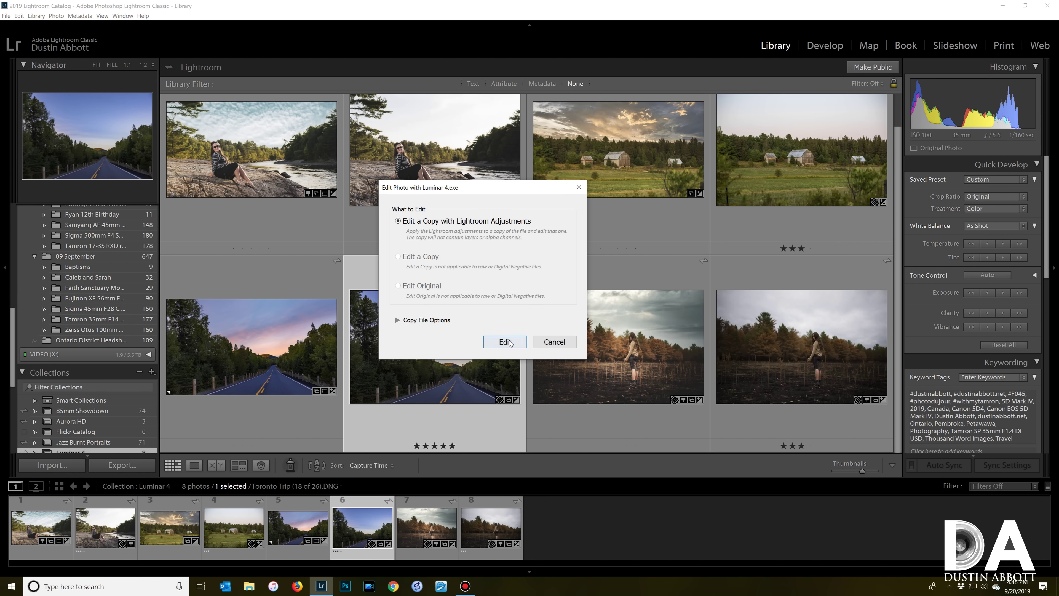
left_click(506, 341)
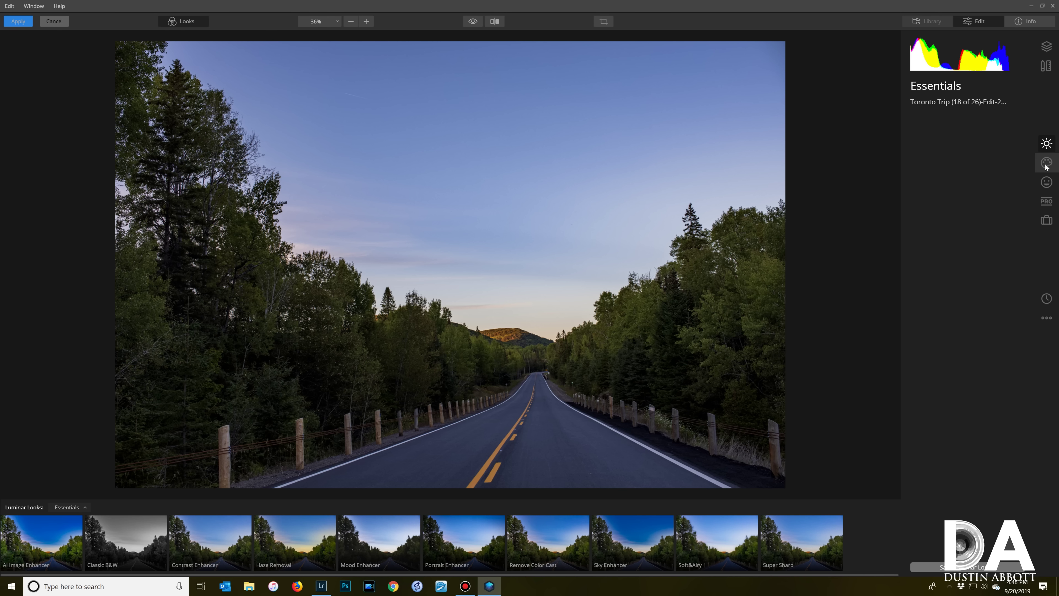
left_click(1047, 163)
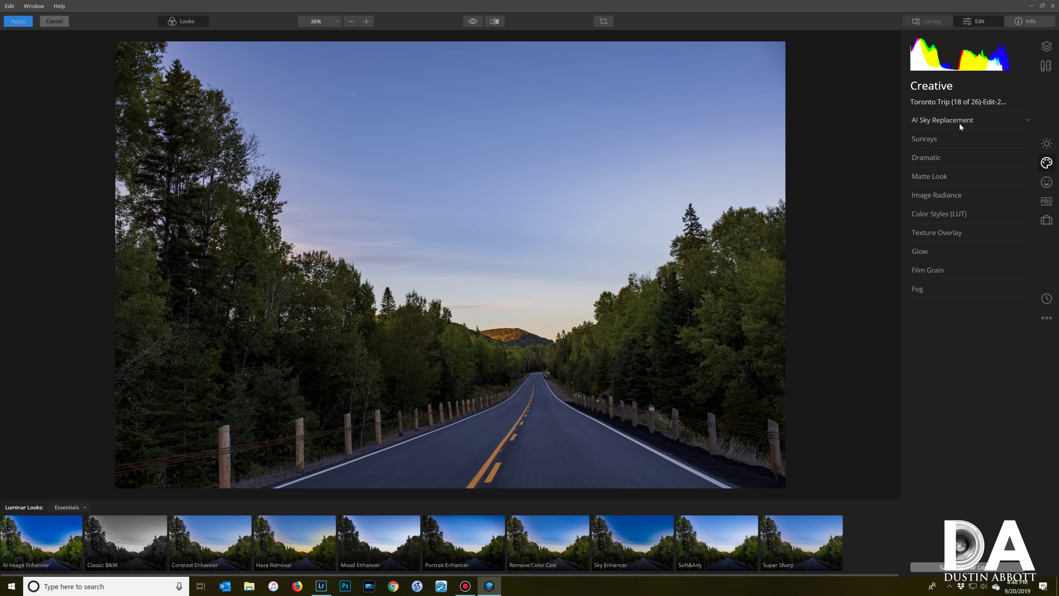
left_click(952, 121)
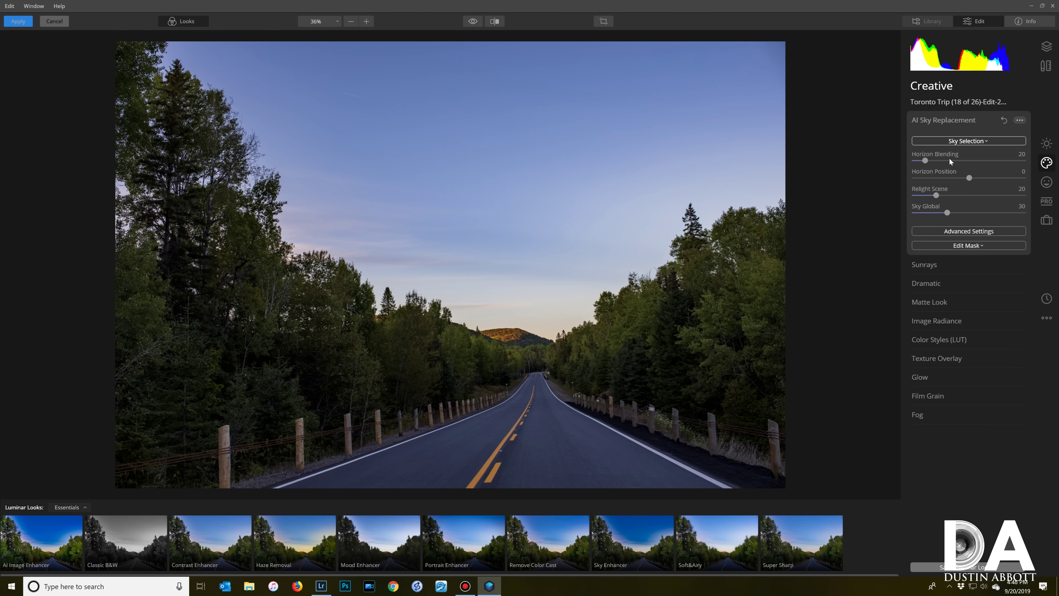
Try the Bright Blue Sky 1, Dramatic Sky 2 and Sunset 1 replacements on the road photo, checking Dramatic Sky 2's tree line at 100%
left_click(991, 143)
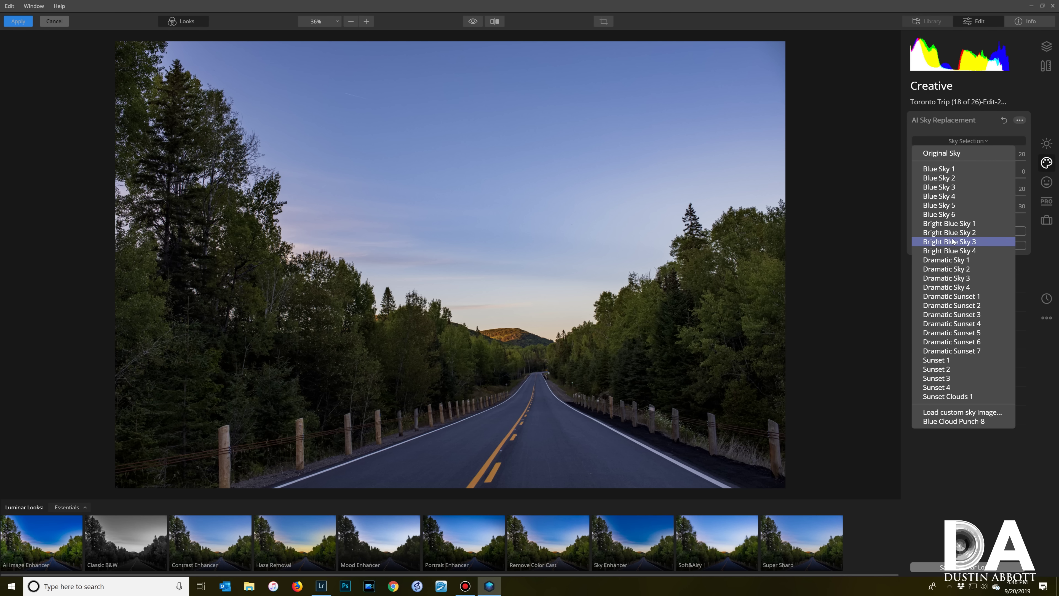
left_click(951, 223)
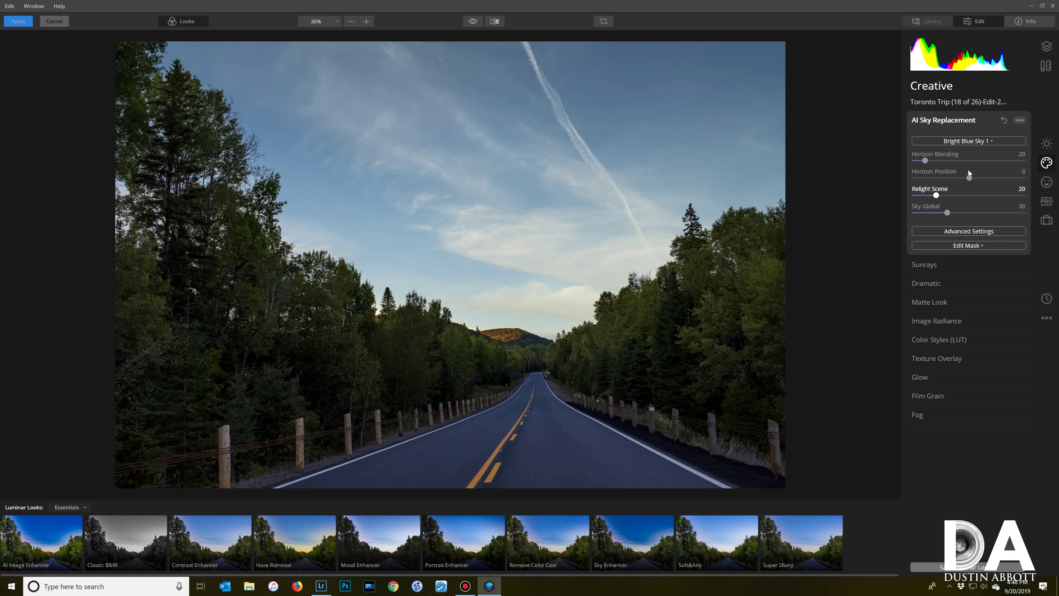
left_click(998, 141)
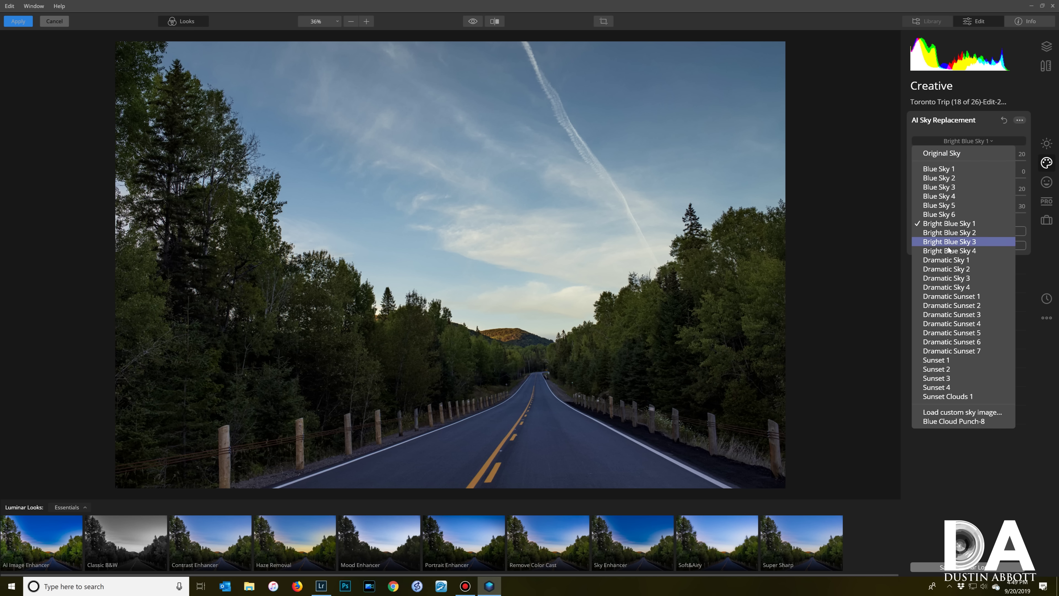
left_click(945, 269)
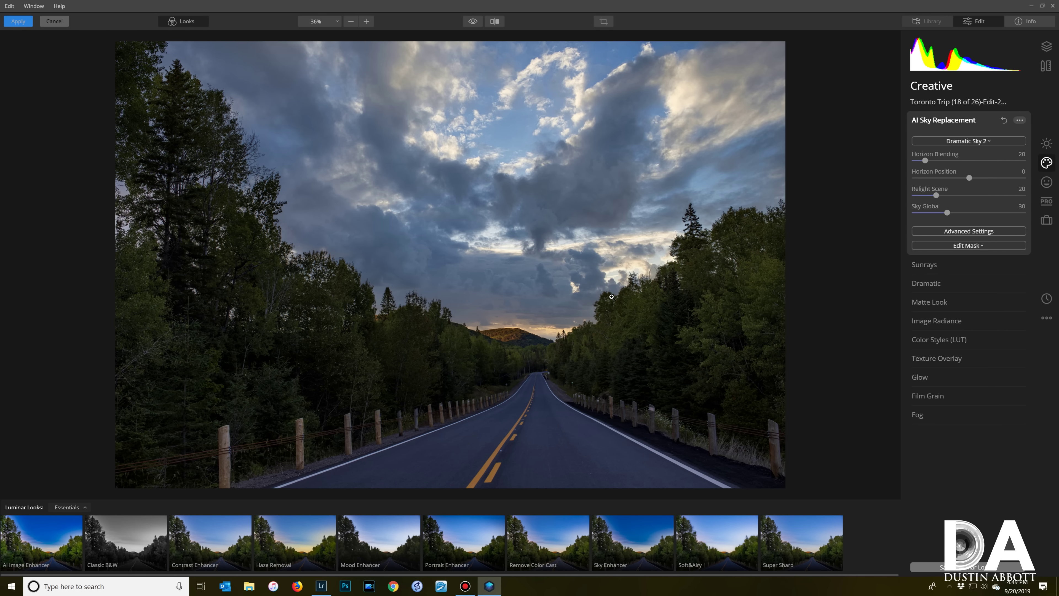
left_click(612, 297)
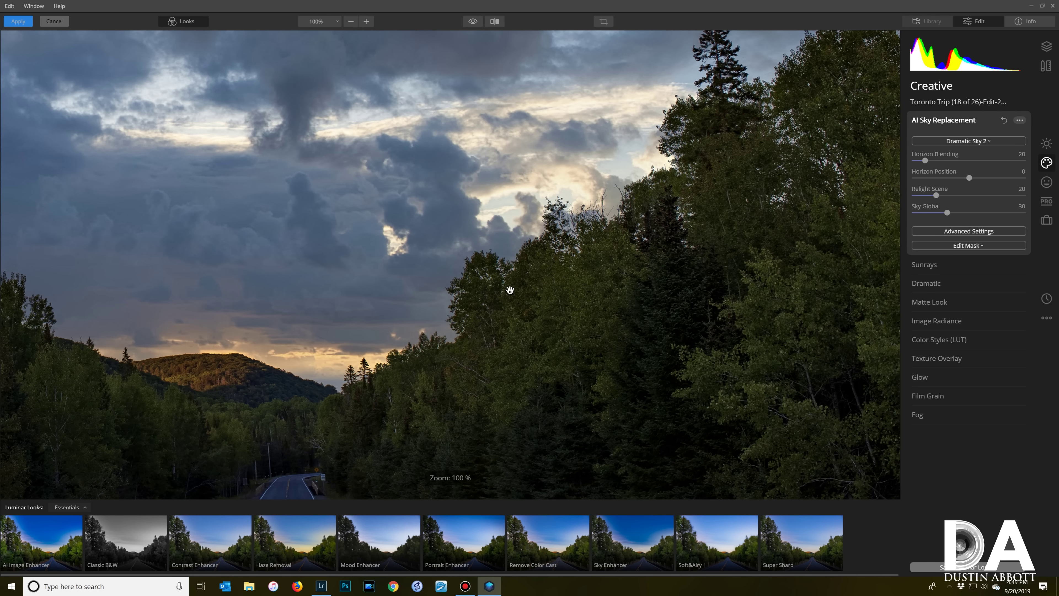
left_click(577, 187)
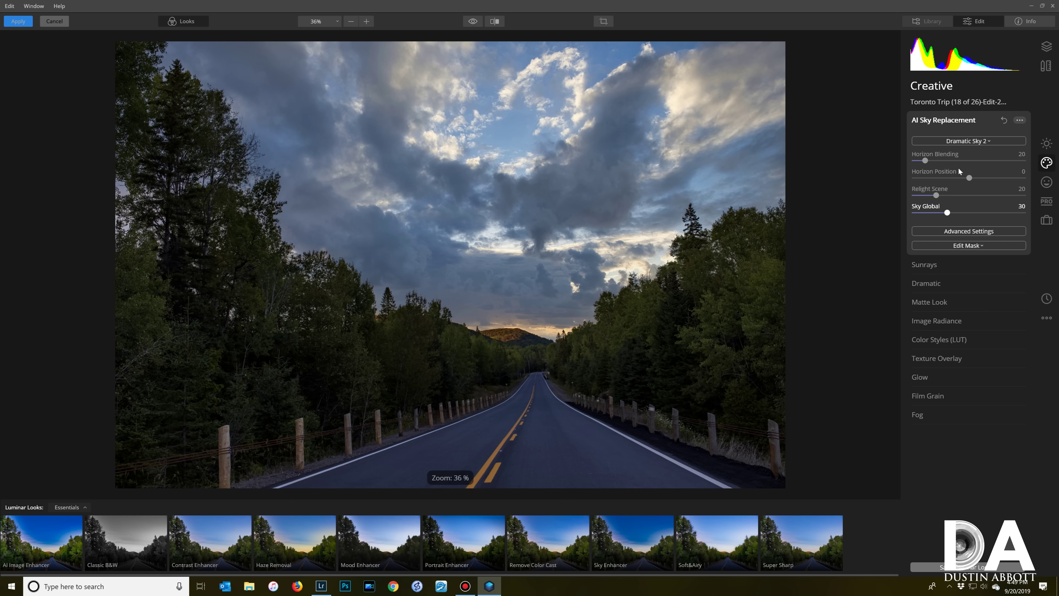
left_click(967, 141)
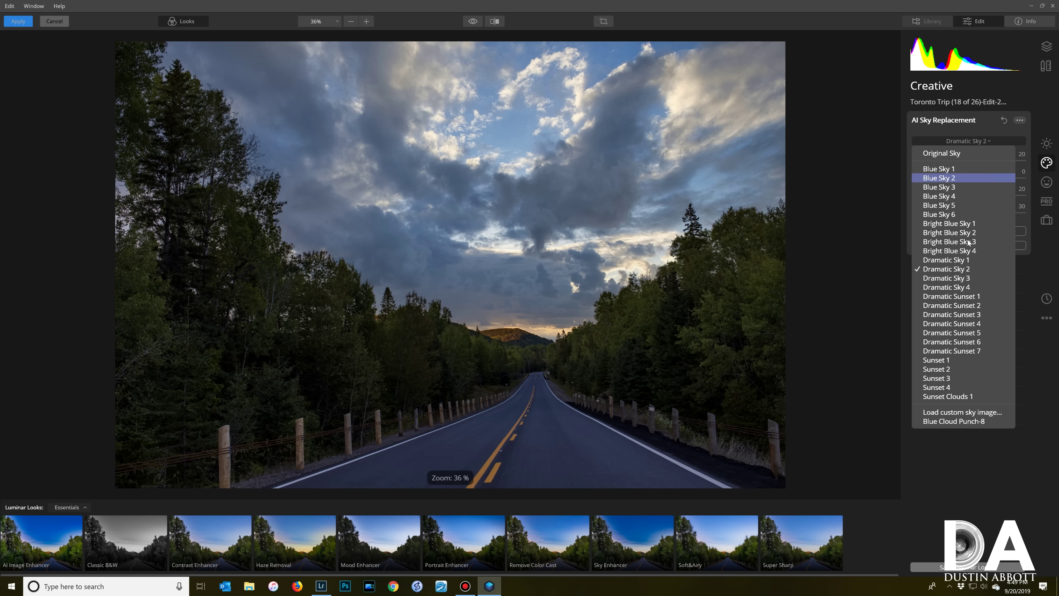
left_click(943, 360)
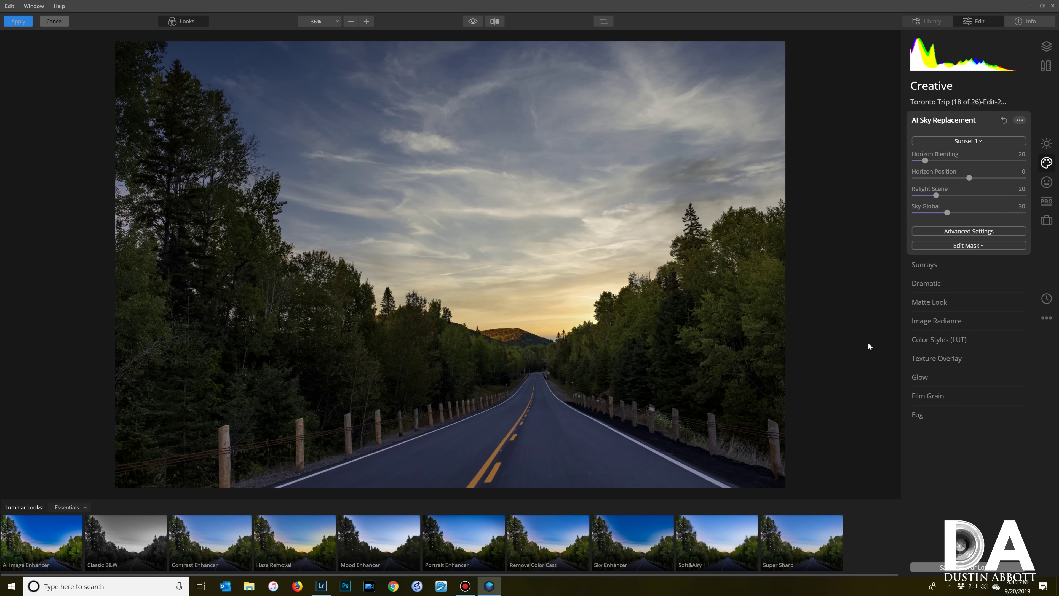
Replace the road photo's sky with the custom image DLA Sky Textures-5 and show the replacement's advanced settings
left_click(974, 141)
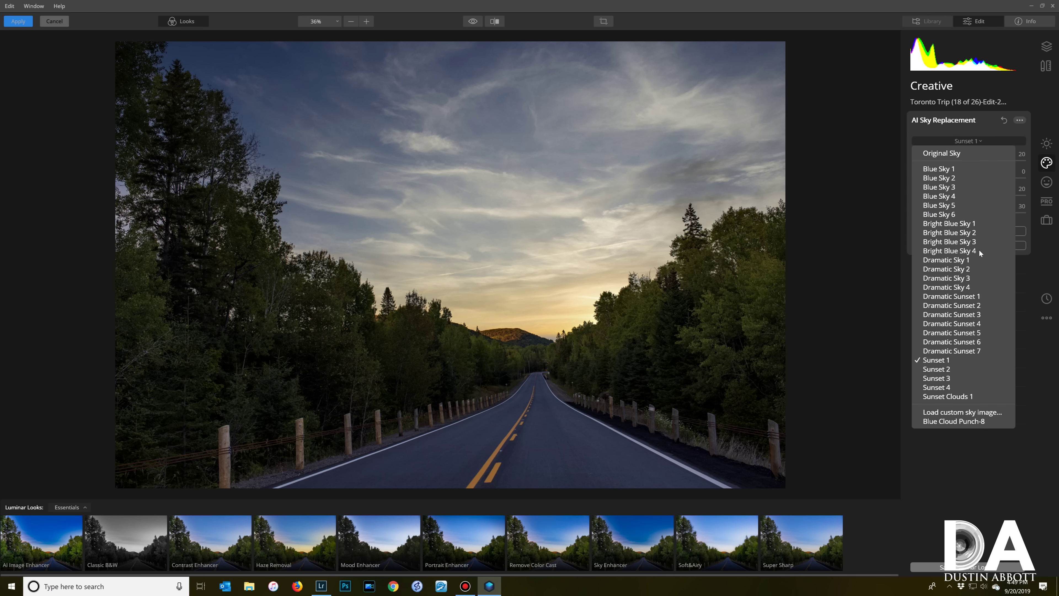
left_click(963, 412)
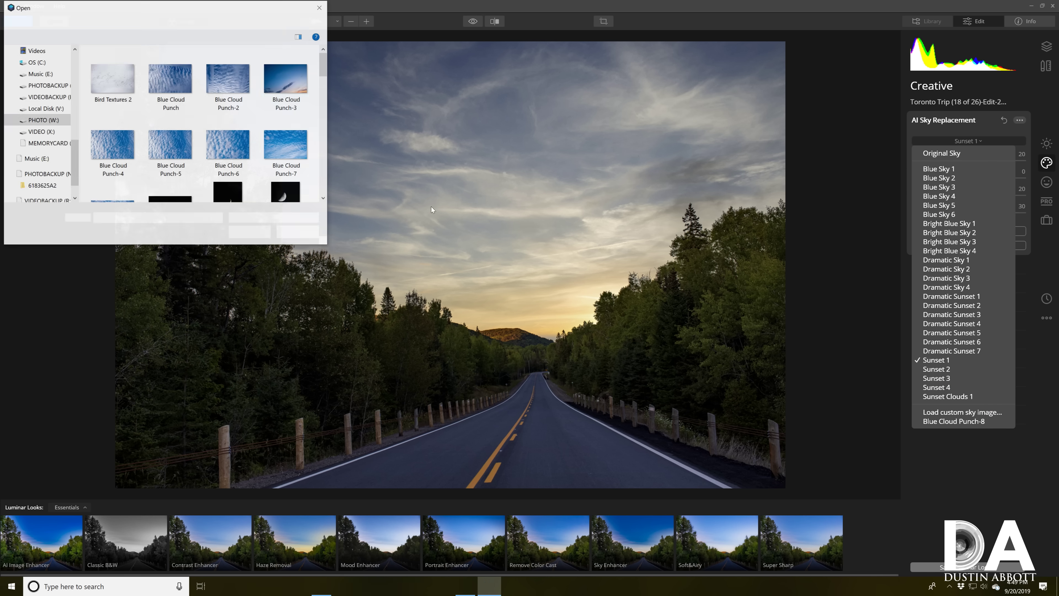
mouse_move(325, 62)
left_mouse_down()
mouse_move(324, 81)
mouse_move(325, 64)
left_mouse_up()
scroll(200, 127, "down", 3)
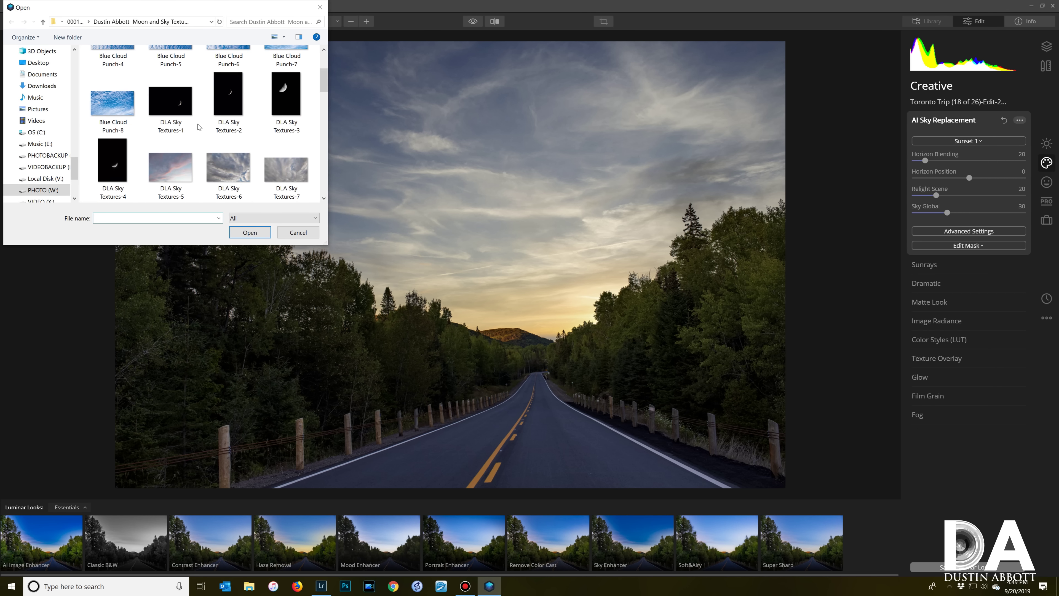
scroll(198, 130, "up", 3)
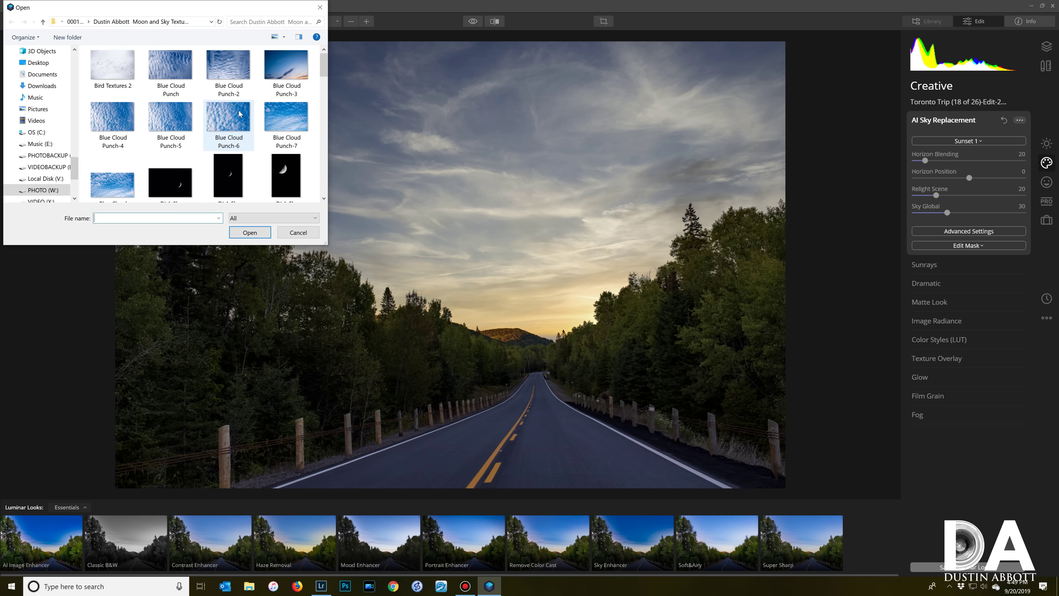
scroll(212, 127, "down", 1)
scroll(218, 123, "down", 3)
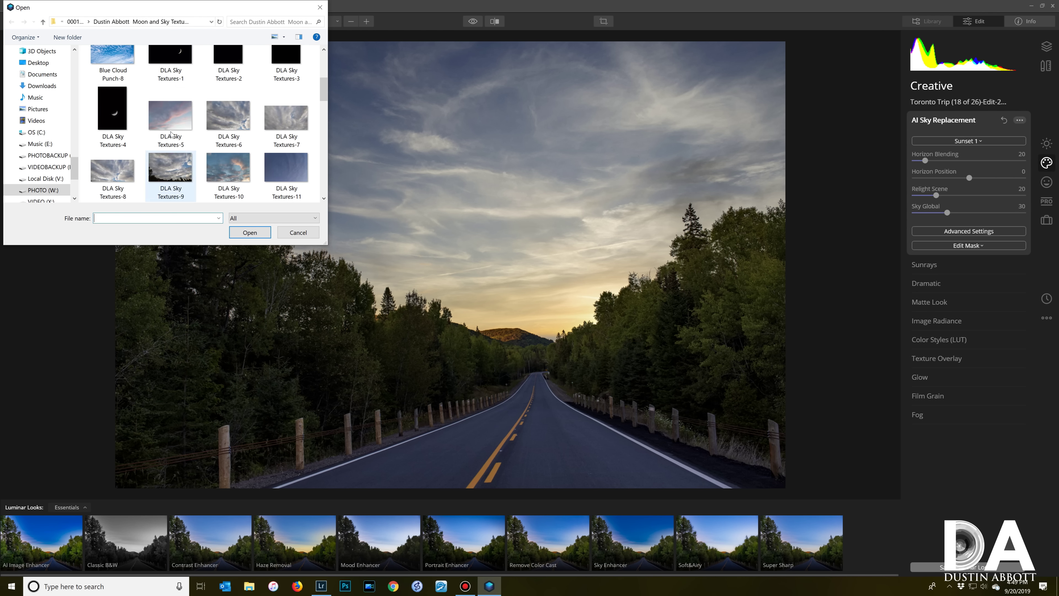
left_click(171, 125)
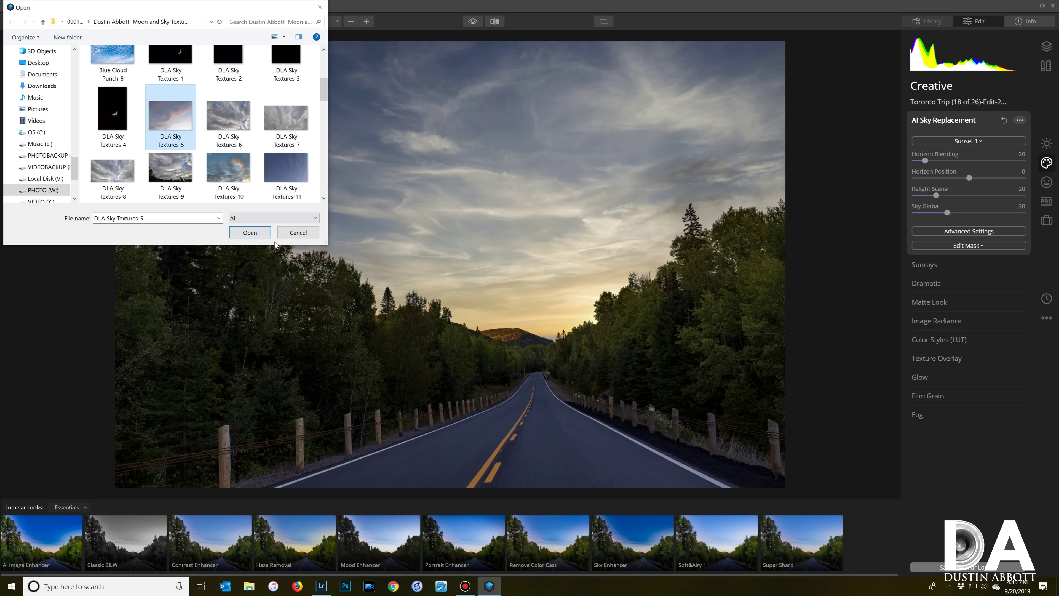
left_click(250, 233)
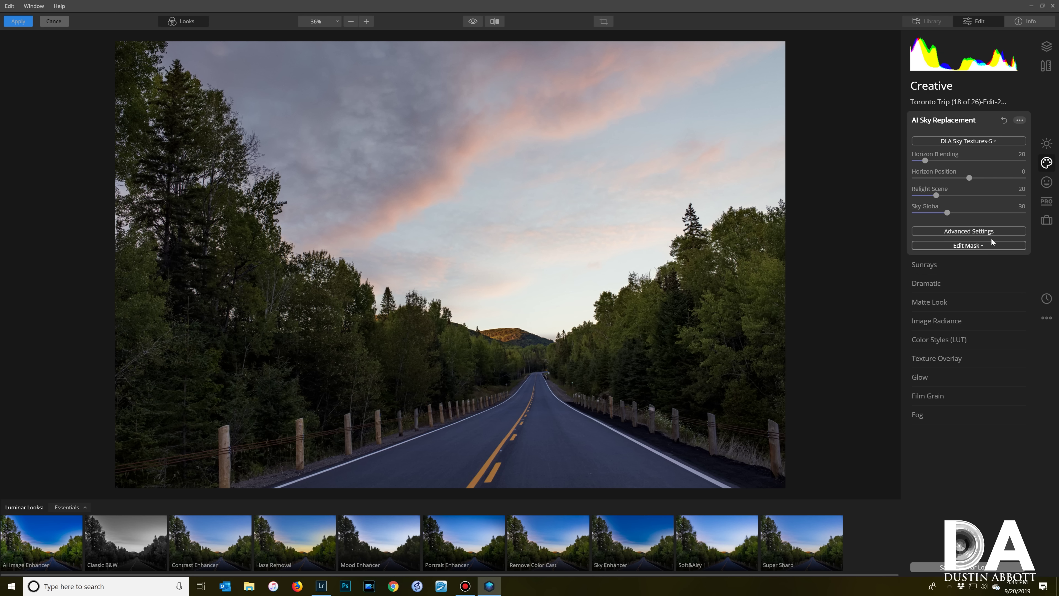
left_click(998, 235)
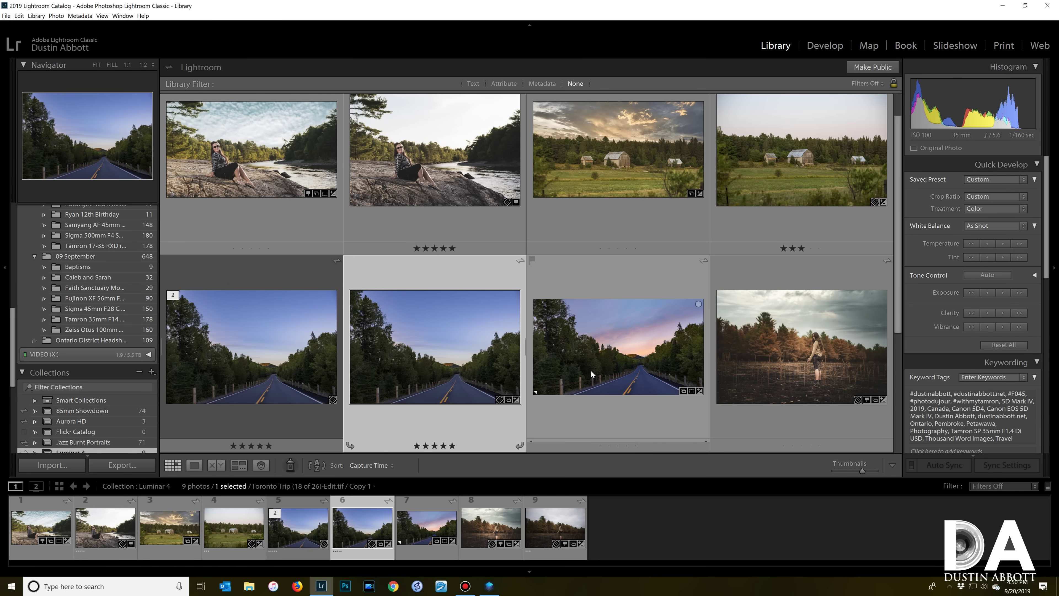
In Lightroom, compare the original road photo side by side with its sky-replaced copy, hiding the side panels and examining the distant hill up close
left_click(617, 359, "ctrl")
left_click(224, 467)
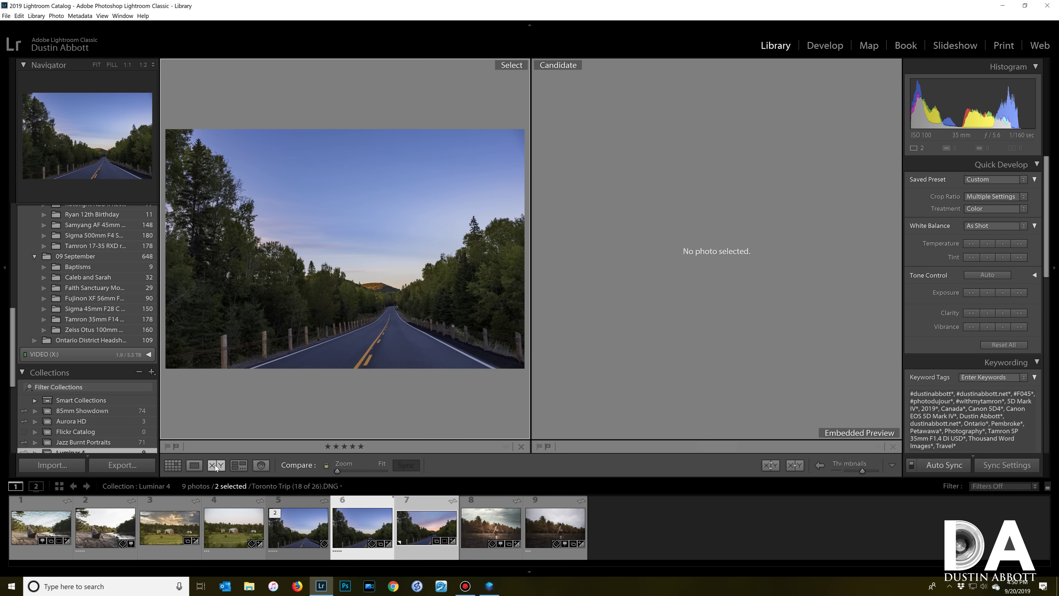
key("Tab")
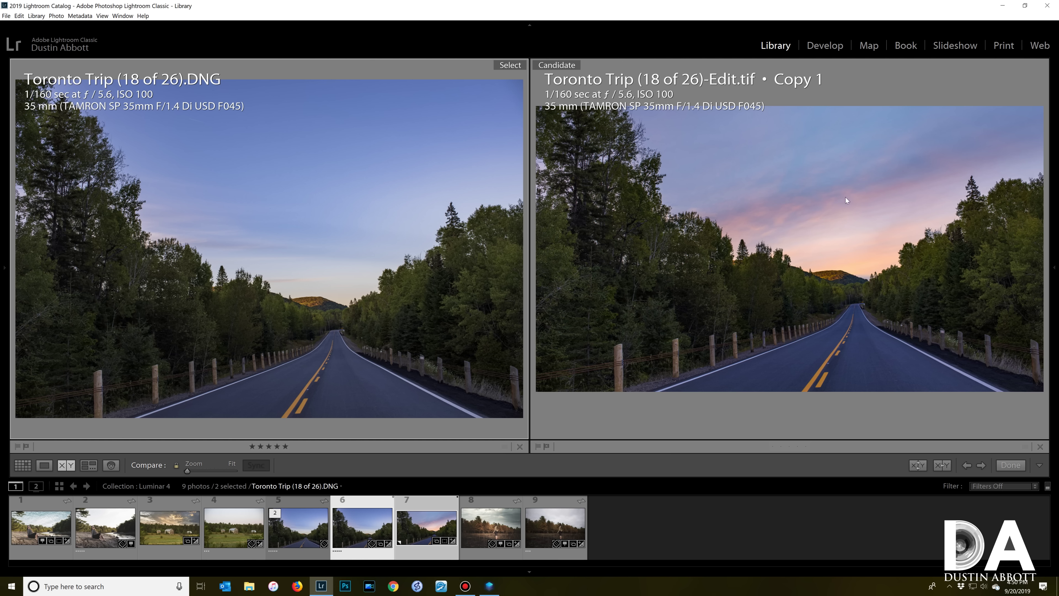
left_click(835, 283)
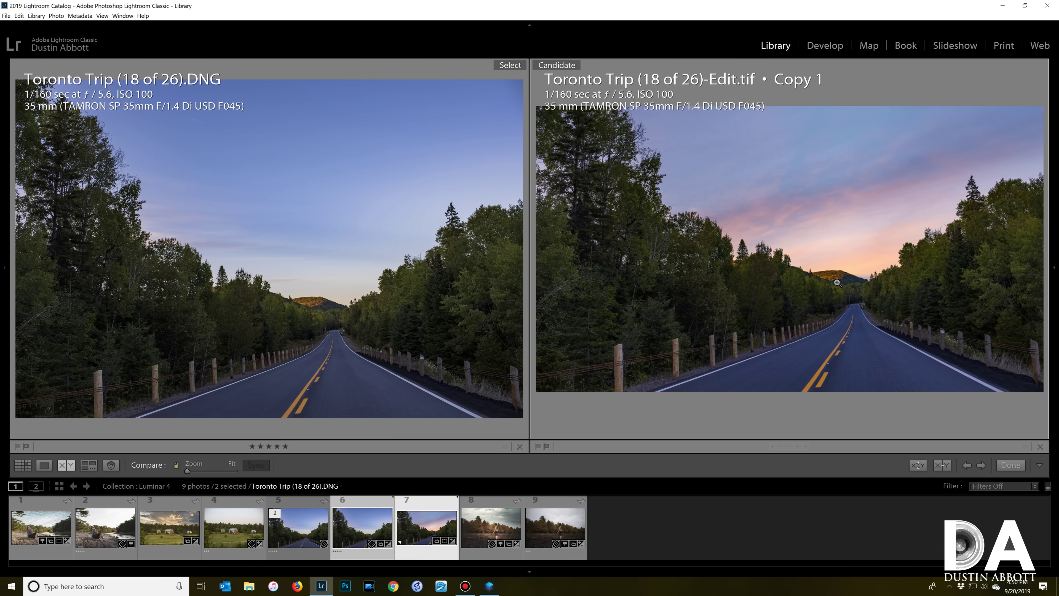
left_click(834, 280)
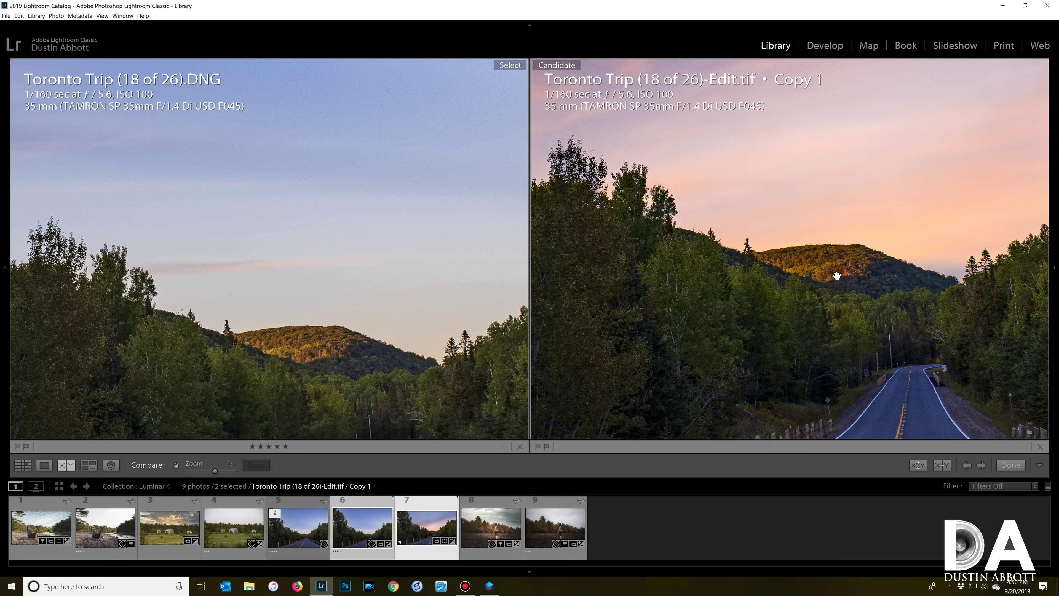
left_click(811, 282)
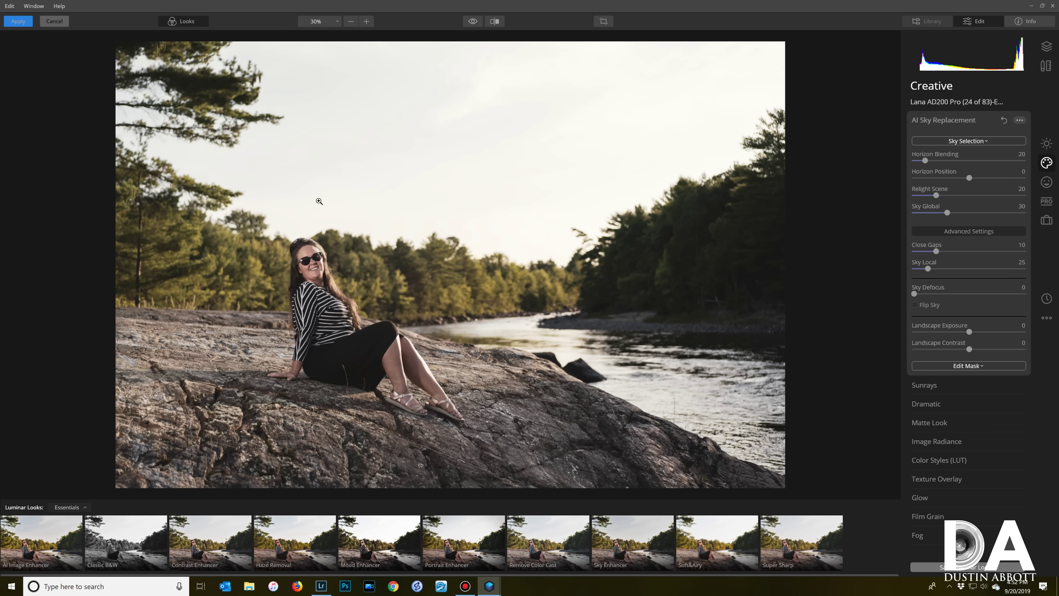
In Luminar 4, replace the sky of the riverside portrait with Bright Blue Sky 2
left_click(967, 140)
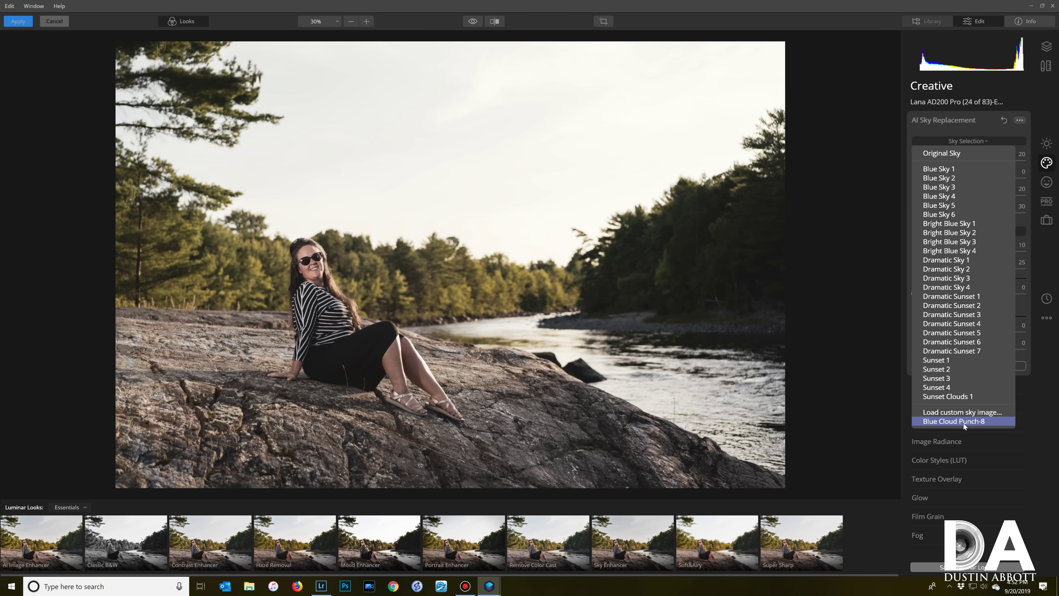
left_click(949, 232)
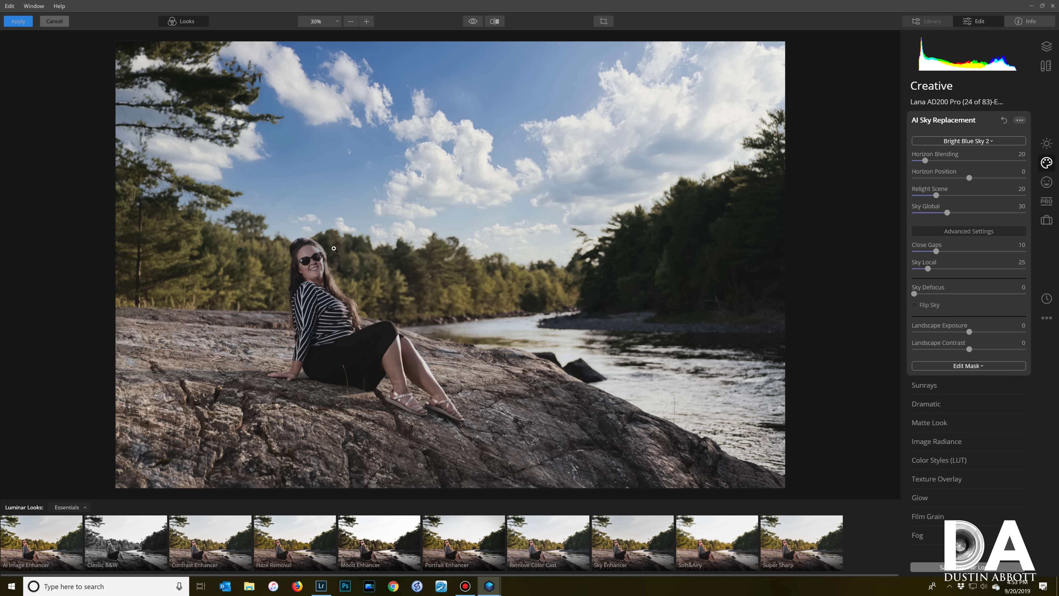
Replace the riverside portrait's sky with the custom image Blue Cloud Punch-8, set Horizon Blending to 200 and Relight Scene to 0, and apply the edit
left_click(994, 142)
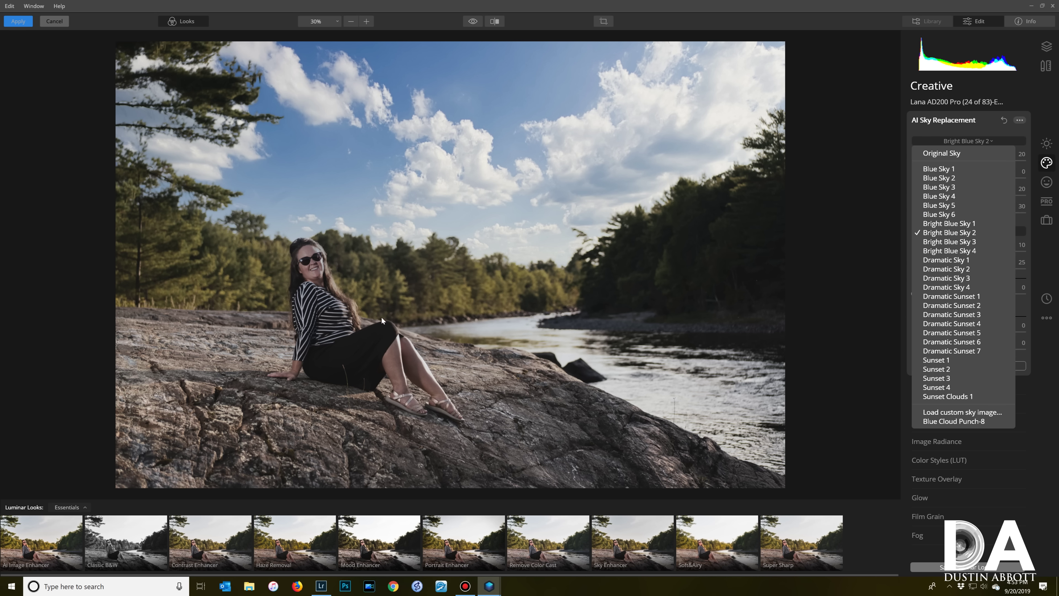
left_click(954, 420)
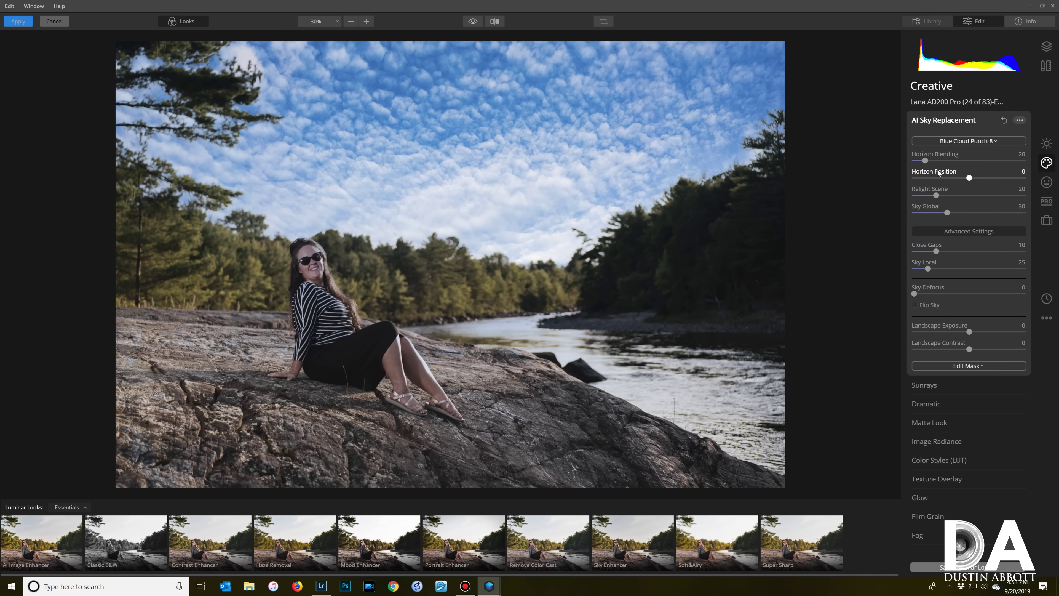
left_click_drag(926, 161, 1026, 163)
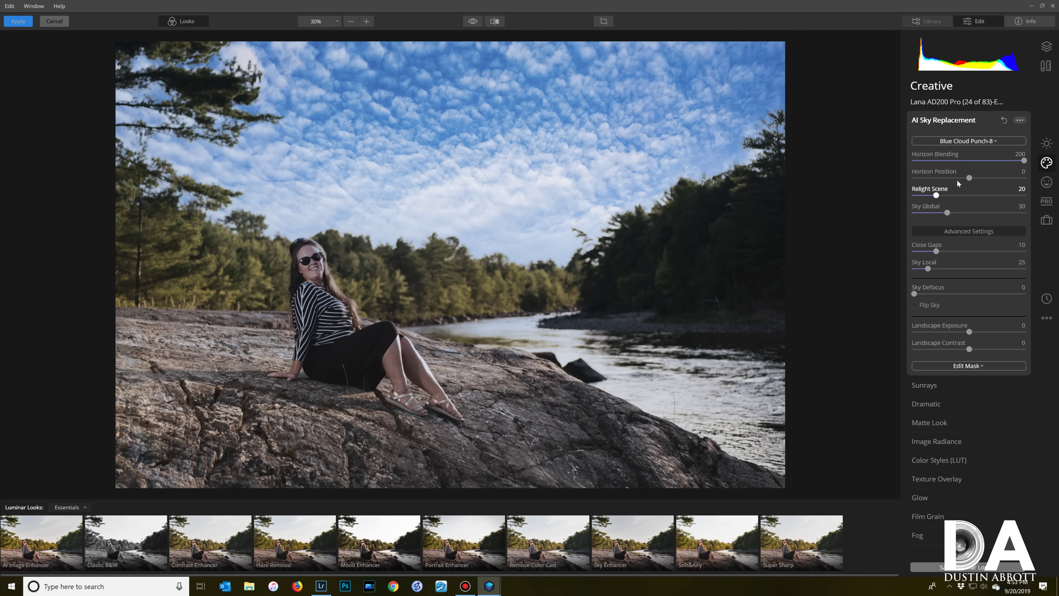
left_click_drag(937, 195, 889, 207)
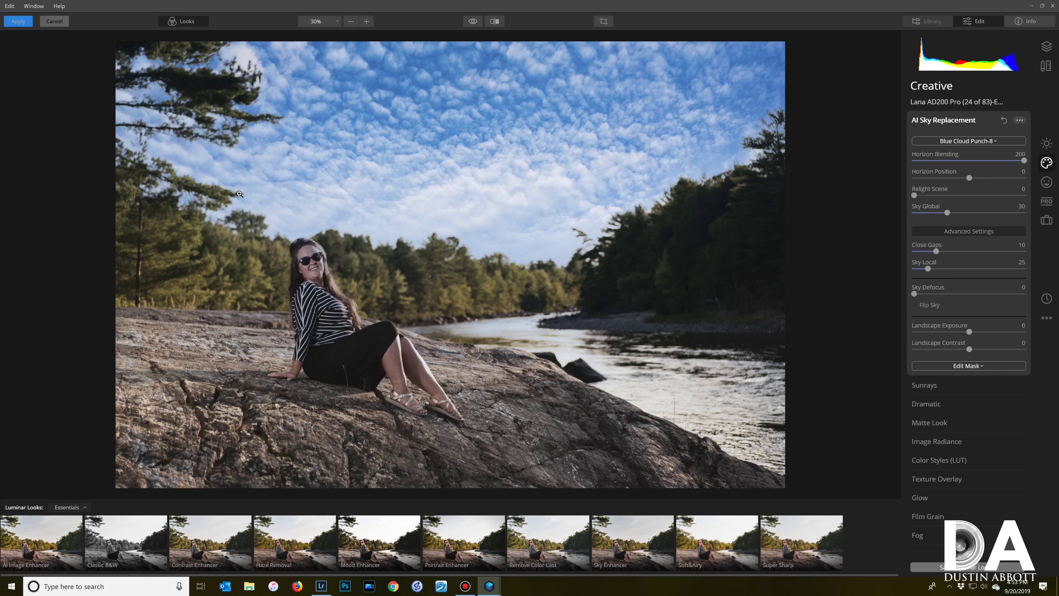
left_click(23, 23)
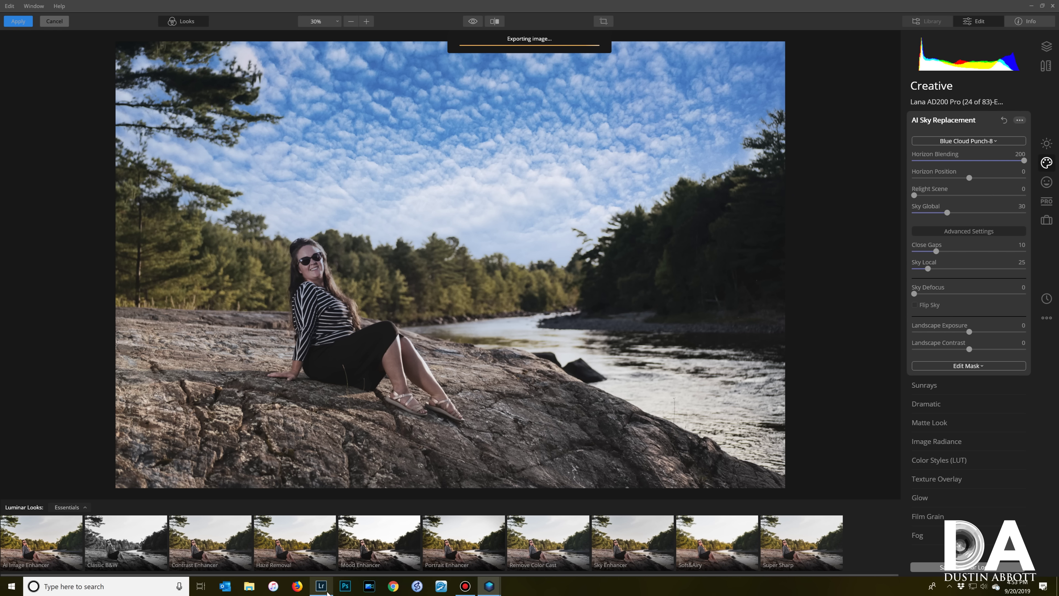
In Lightroom, examine the woman's face up close in the sky-replaced riverside portrait and compare that version with the unreplaced one
left_click(322, 542)
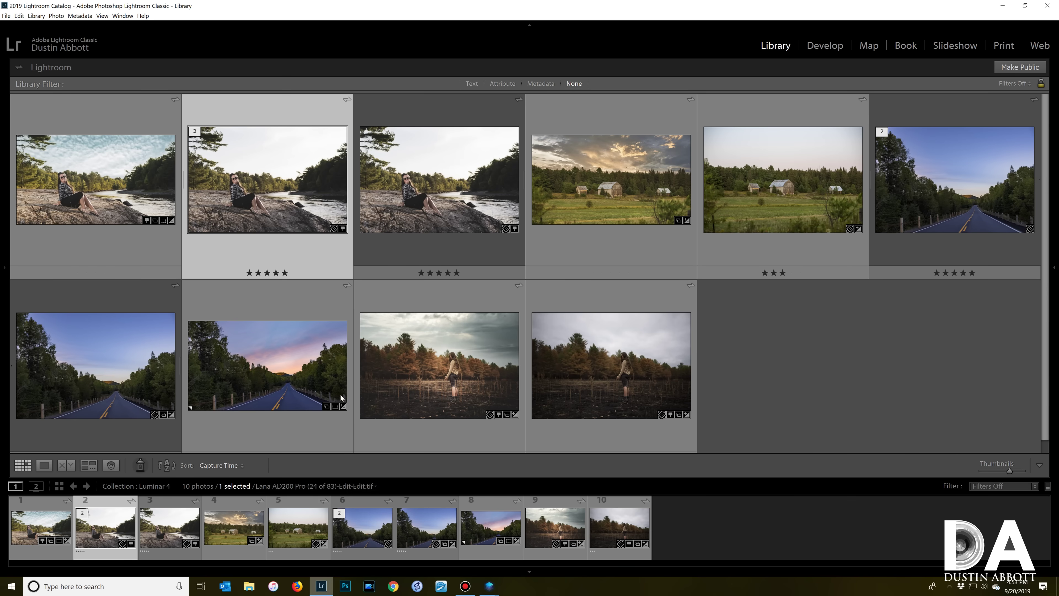
key("d")
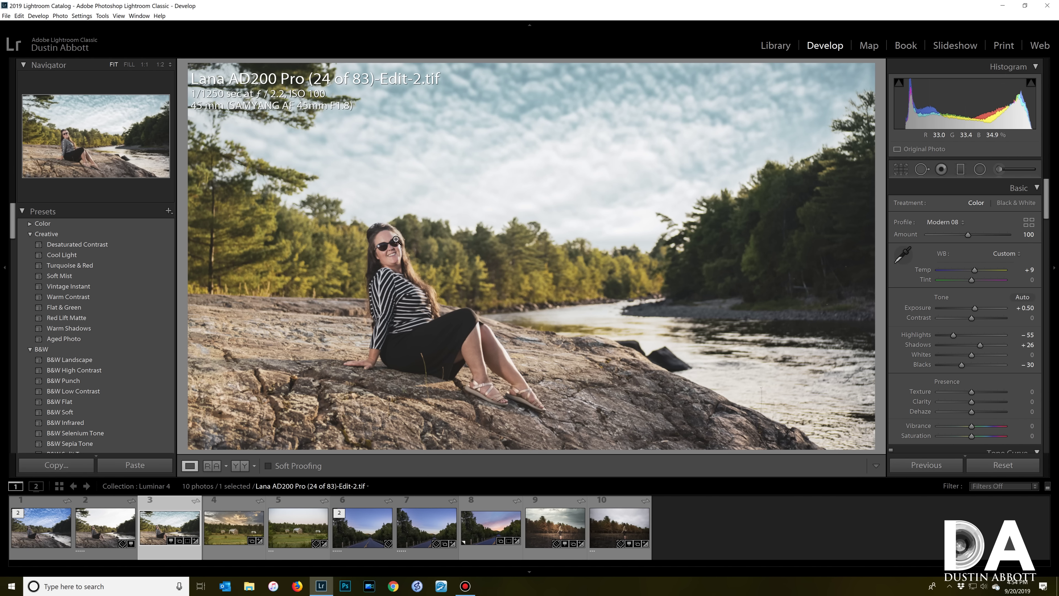
left_click(389, 256)
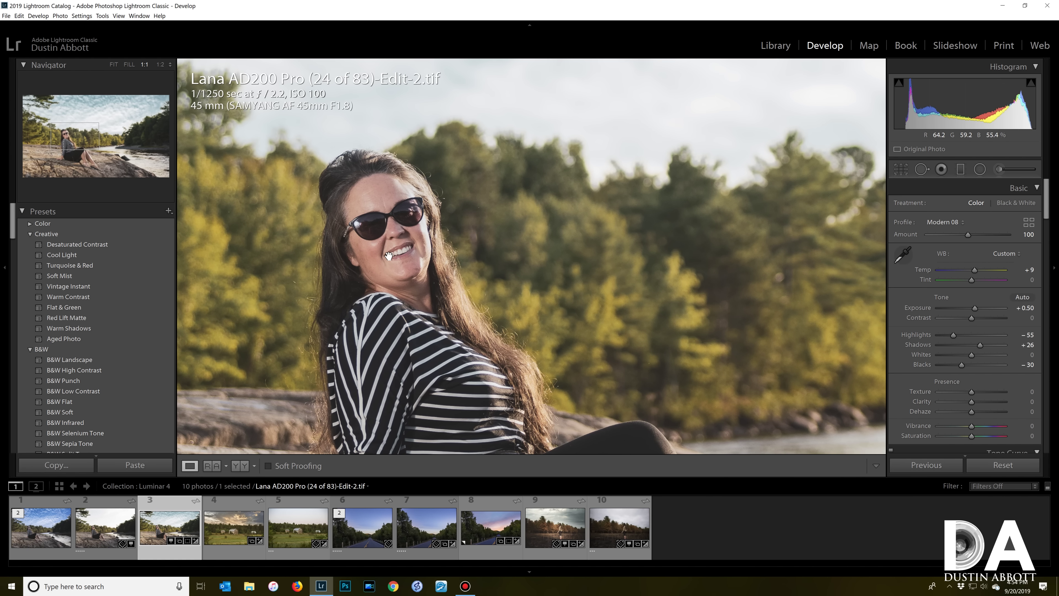
left_click(401, 269)
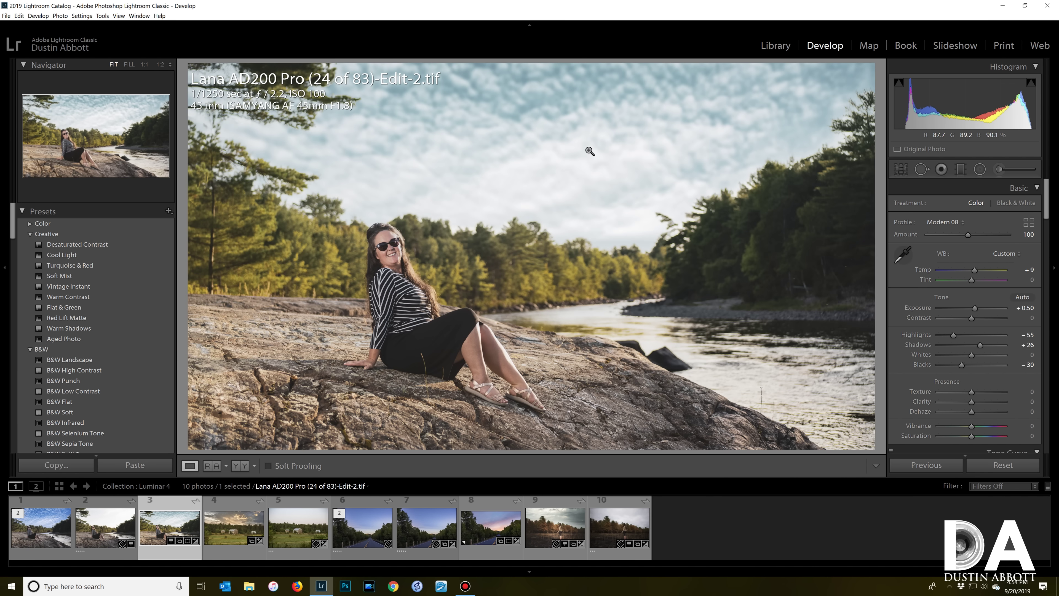
left_click(105, 528)
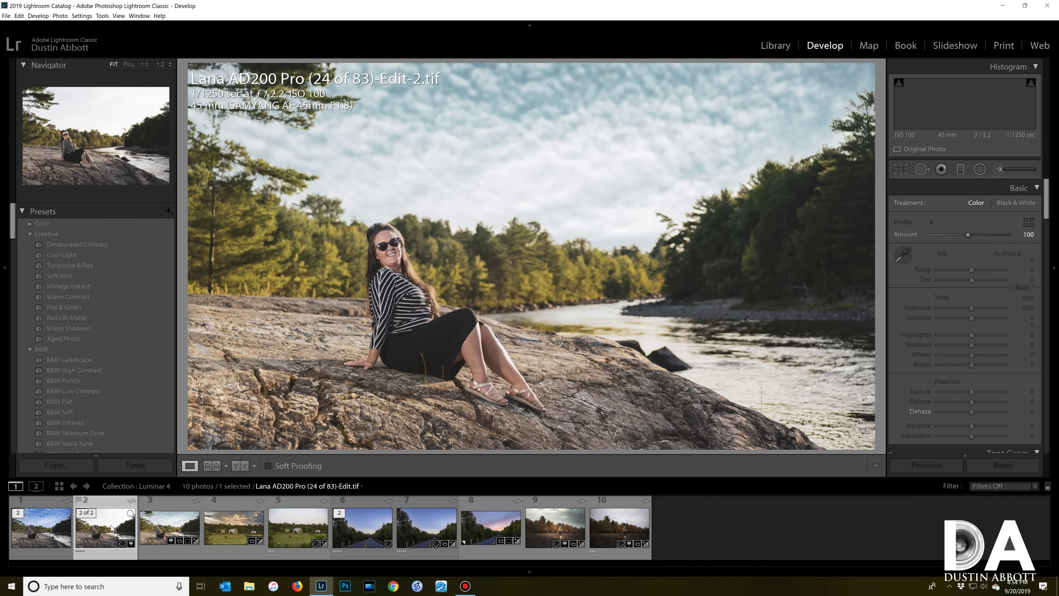
key("Right")
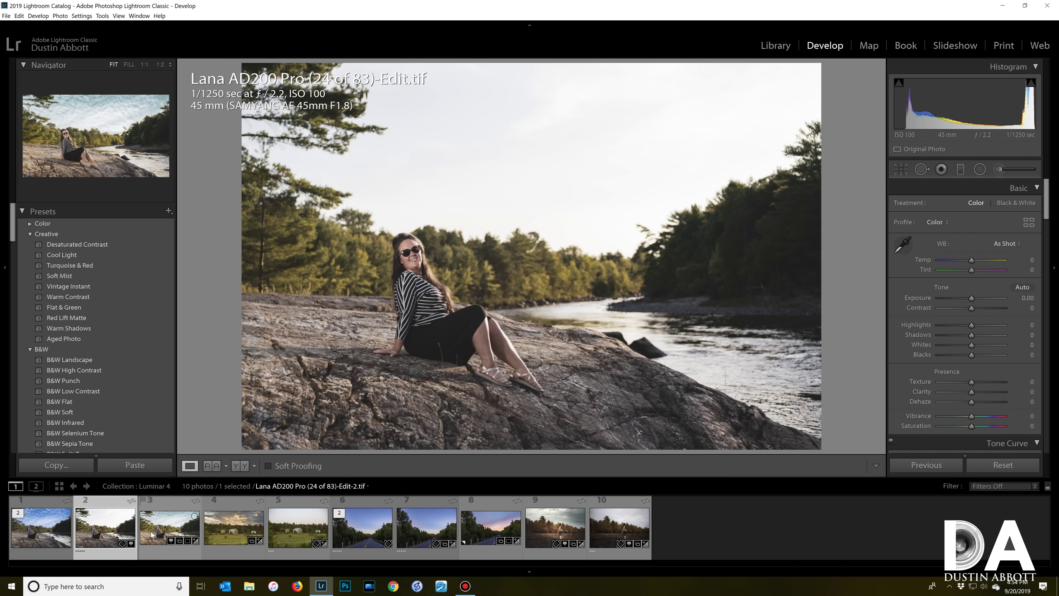
Send a copy of the barn photo Corn Boil 2019 (20 of 24) with Lightroom adjustments to Luminar 4
left_click(775, 45)
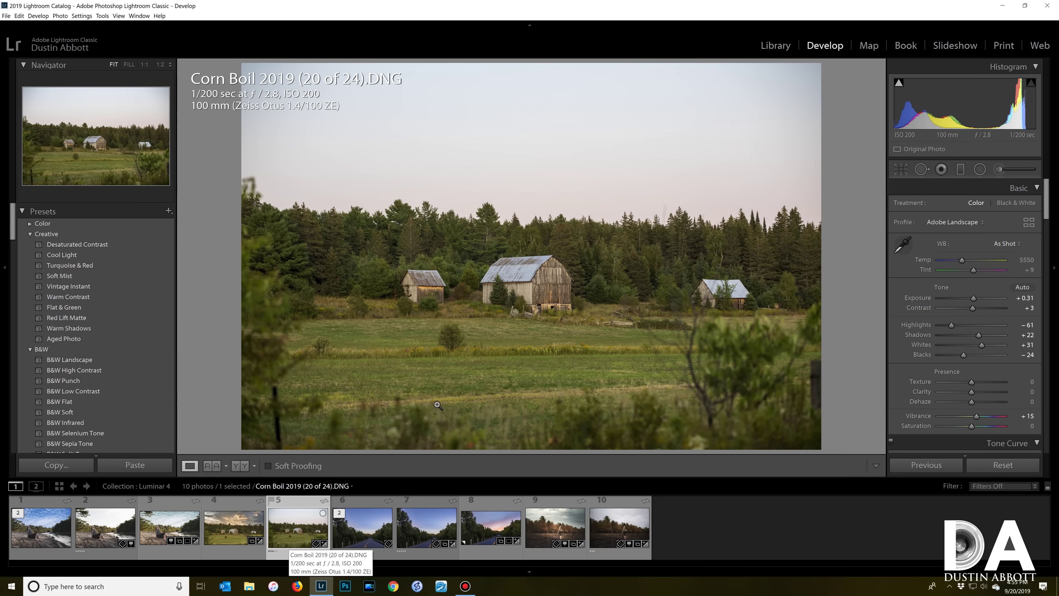
right_click(289, 529)
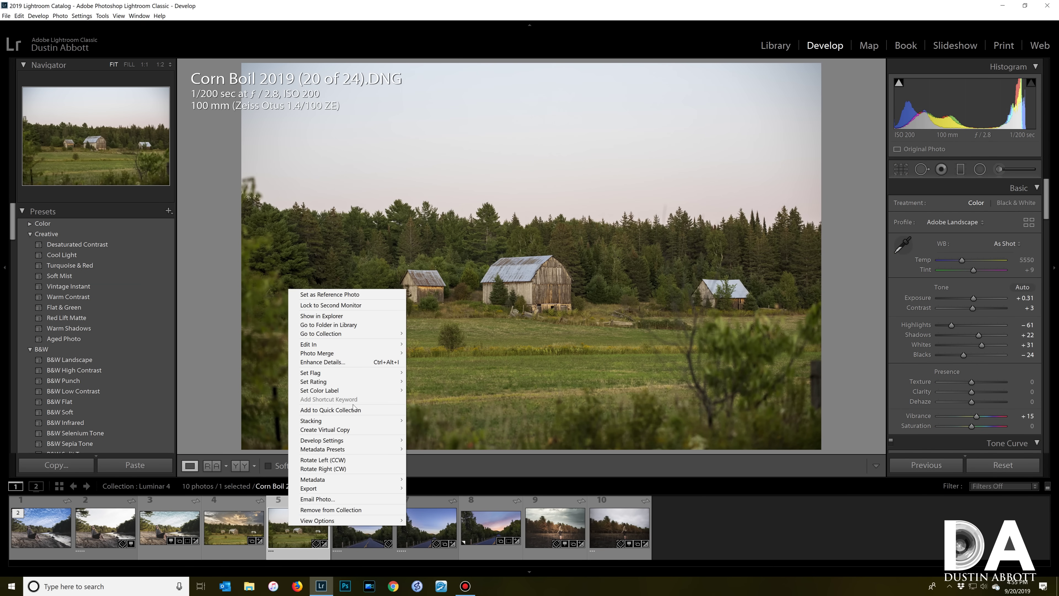
mouse_move(400, 345)
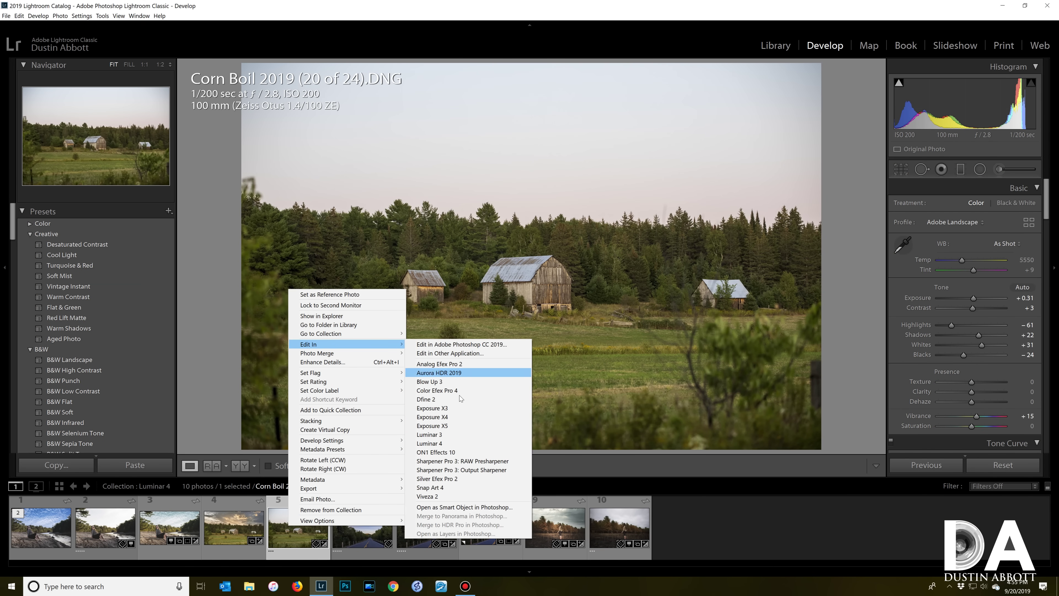
left_click(448, 444)
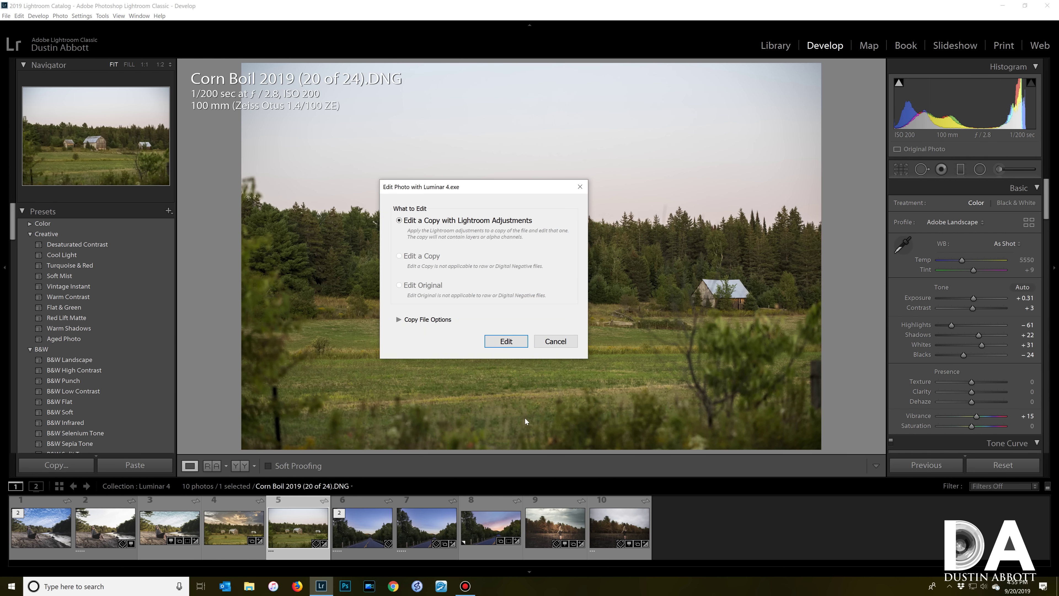
left_click(505, 338)
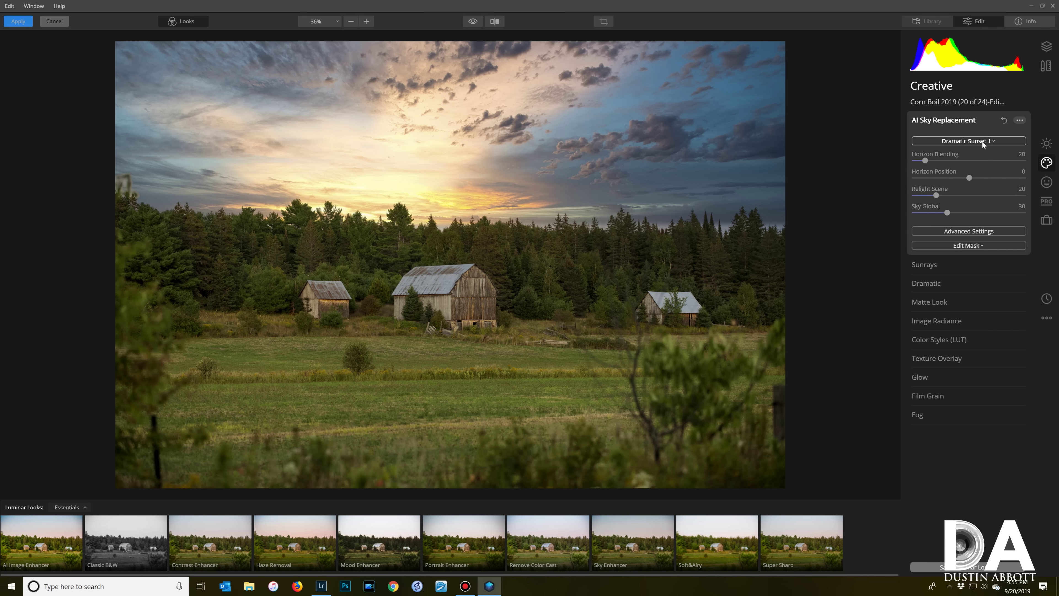
Try Dramatic Sunset 2 on the barn photo, replace its sky with Dramatic Sunset 3 instead, and check the tree line at 100%
left_click(982, 141)
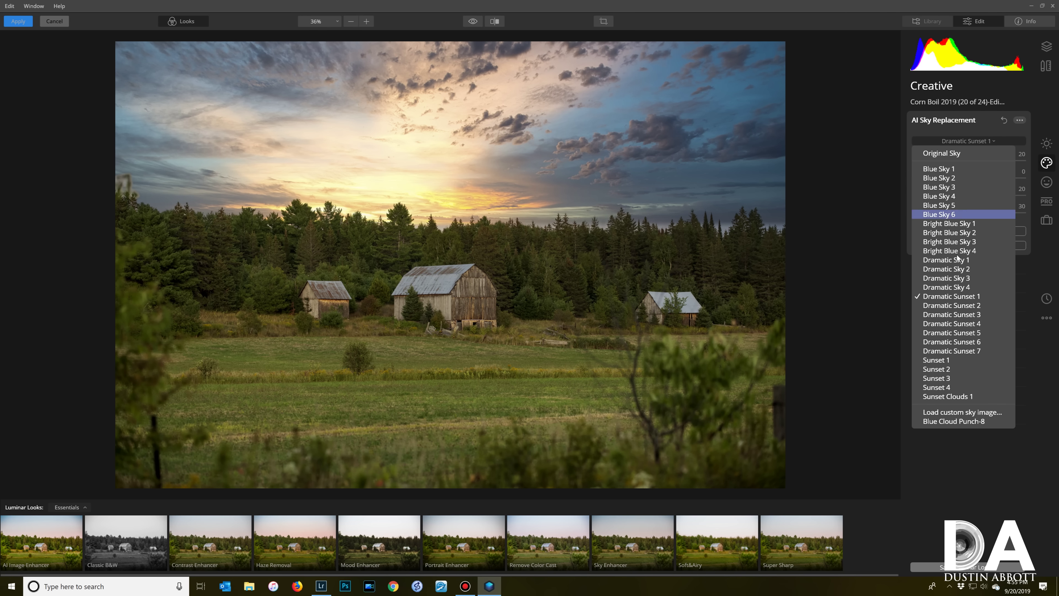
left_click(945, 305)
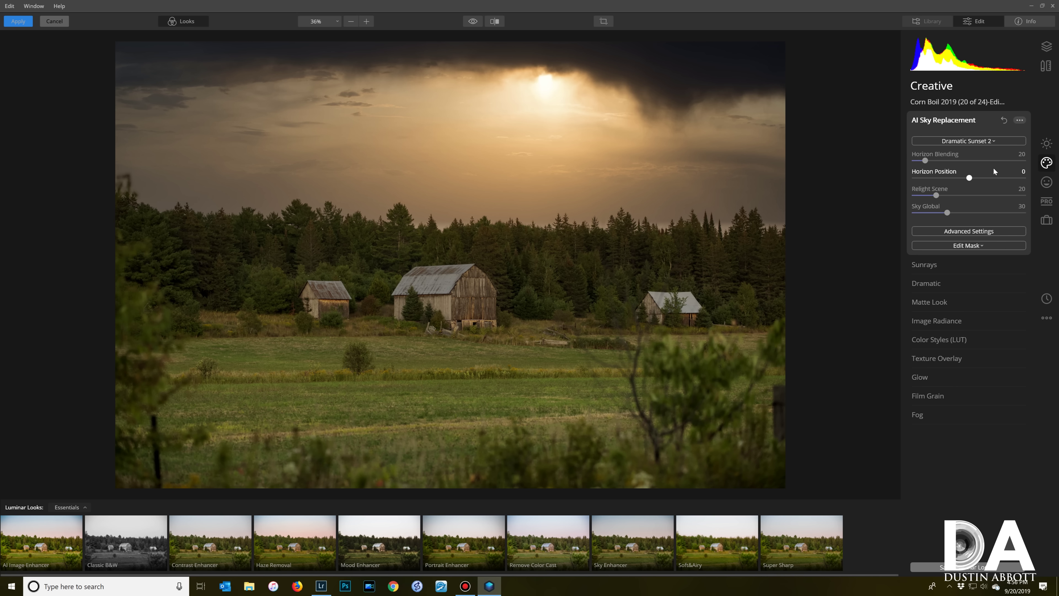
left_click(985, 142)
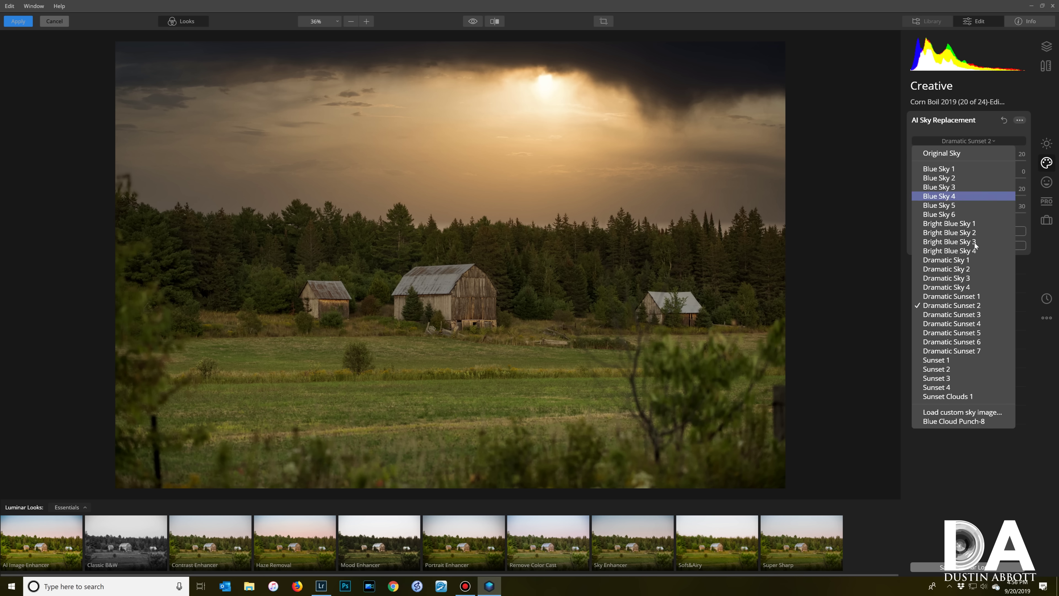
left_click(956, 314)
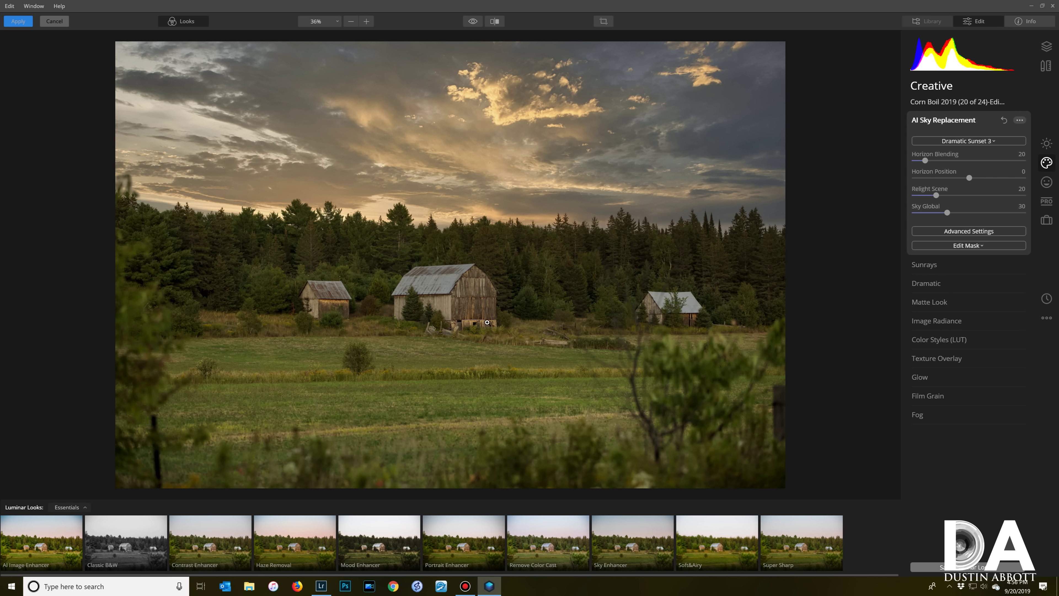
left_click(312, 207)
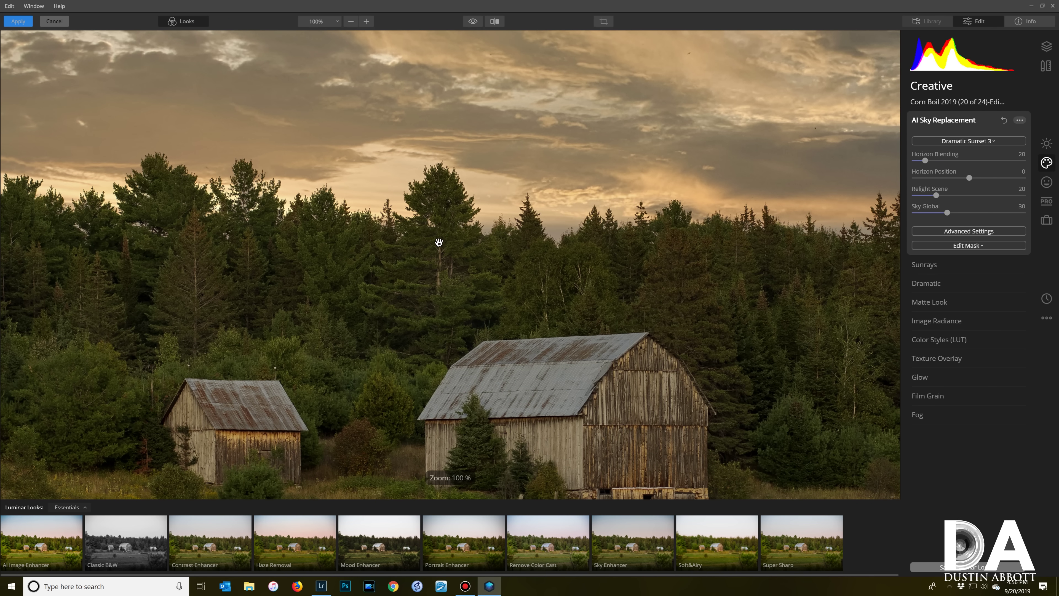
left_click_drag(437, 239, 596, 250)
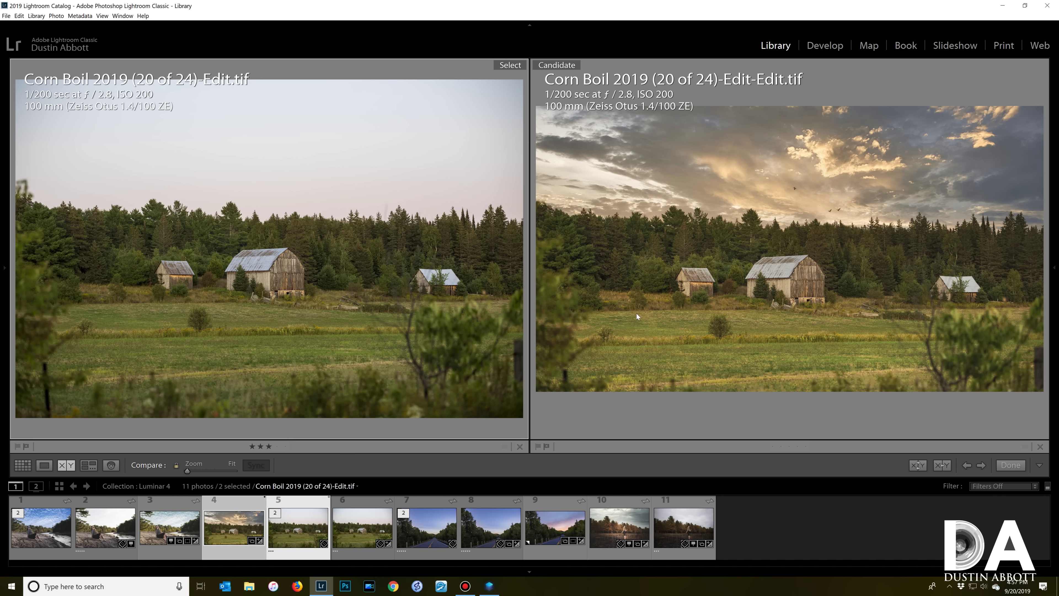
Select the Burnt Portraits field photo in Lightroom and replace its sky with Dramatic Sky 1 in Luminar 4
left_click(673, 525)
key("d")
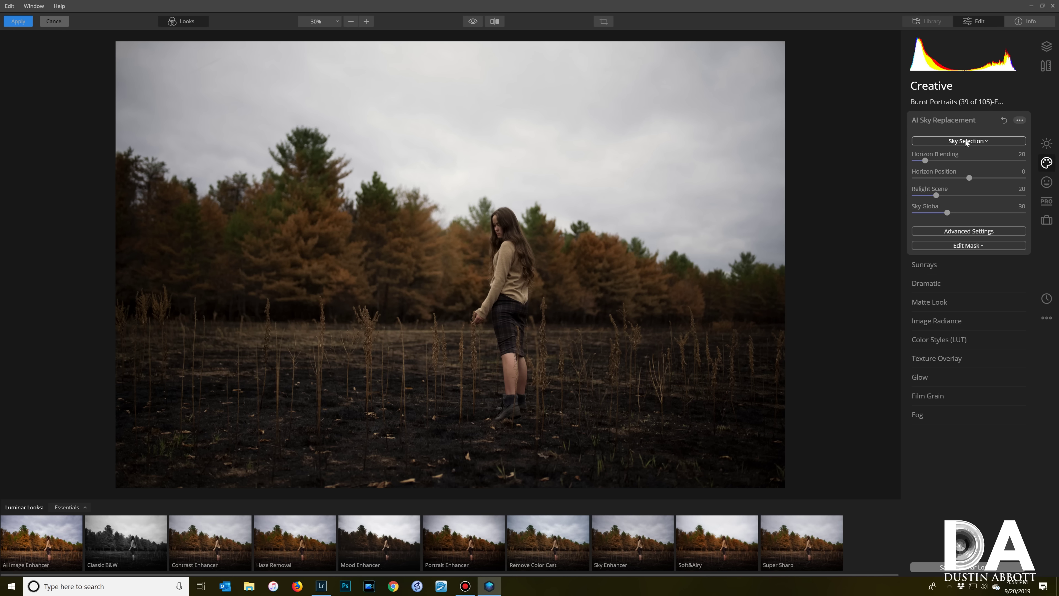
left_click(965, 142)
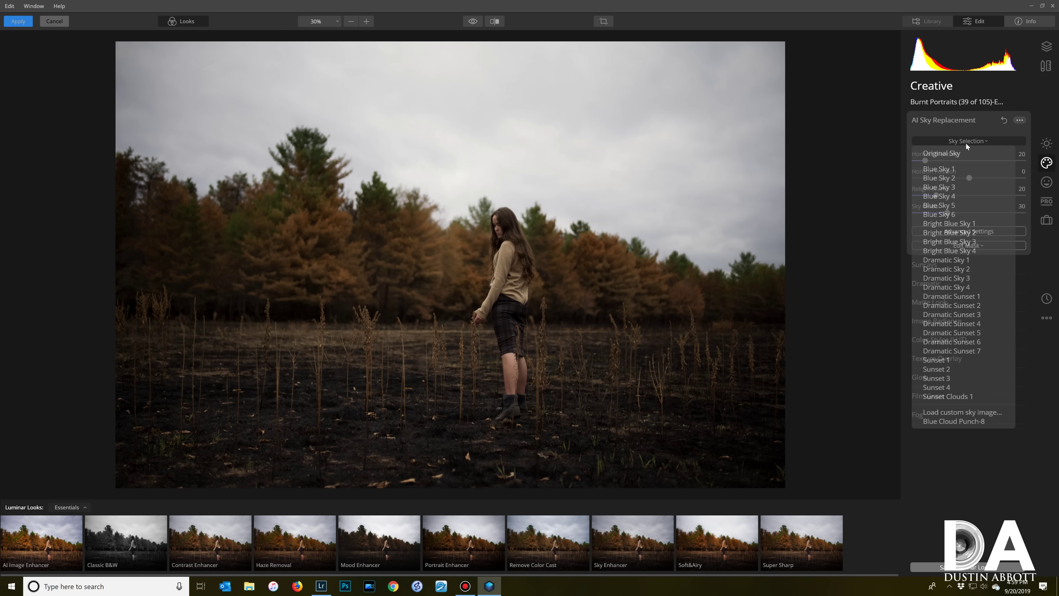
left_click(957, 260)
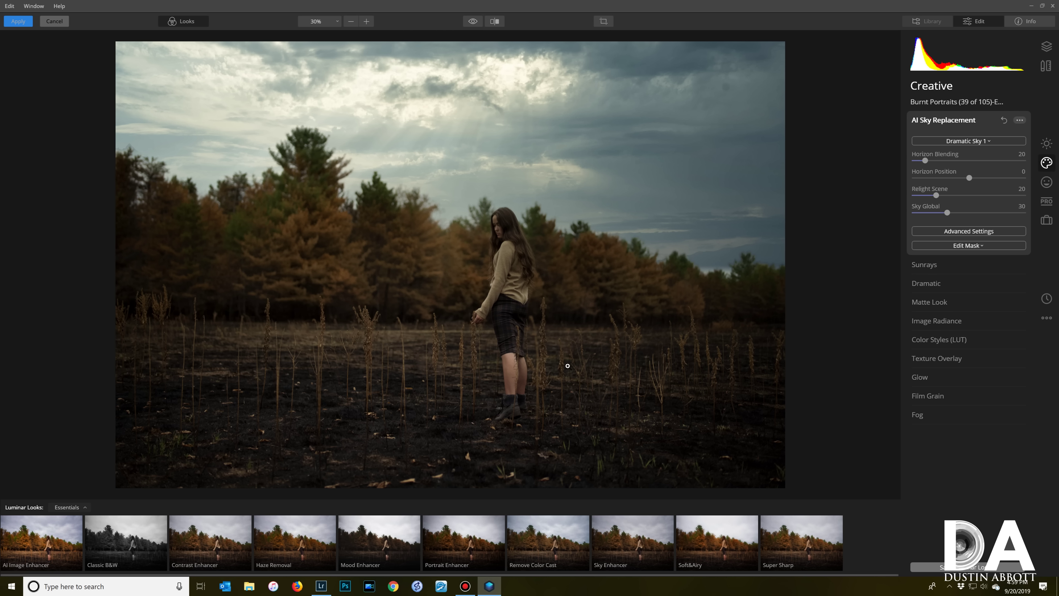
Blur the field portrait's replacement sky by gradually raising Sky Defocus past 27 in the advanced settings
left_click(999, 232)
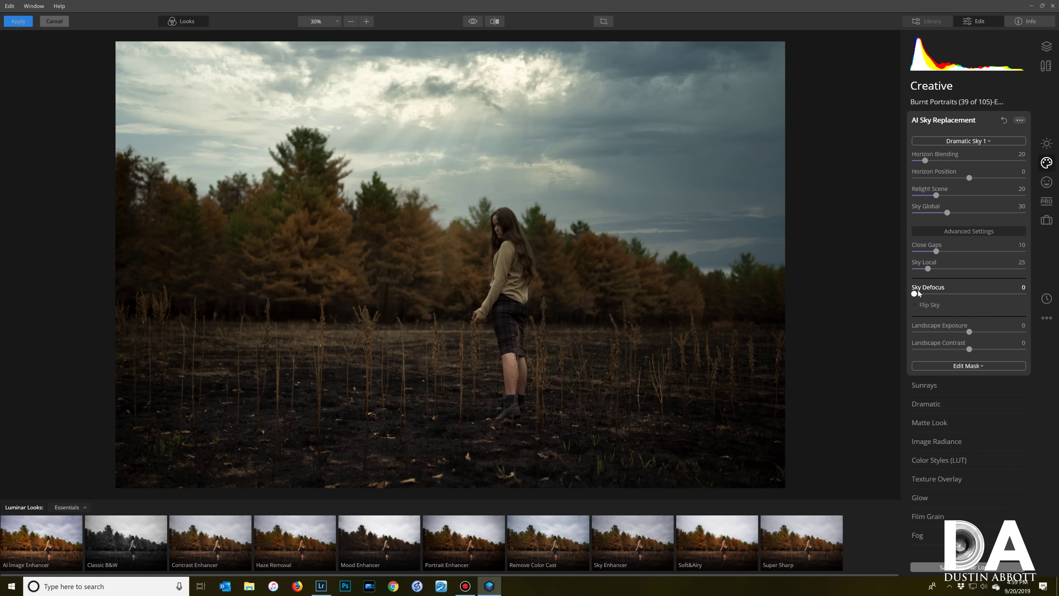
left_click_drag(914, 294, 931, 294)
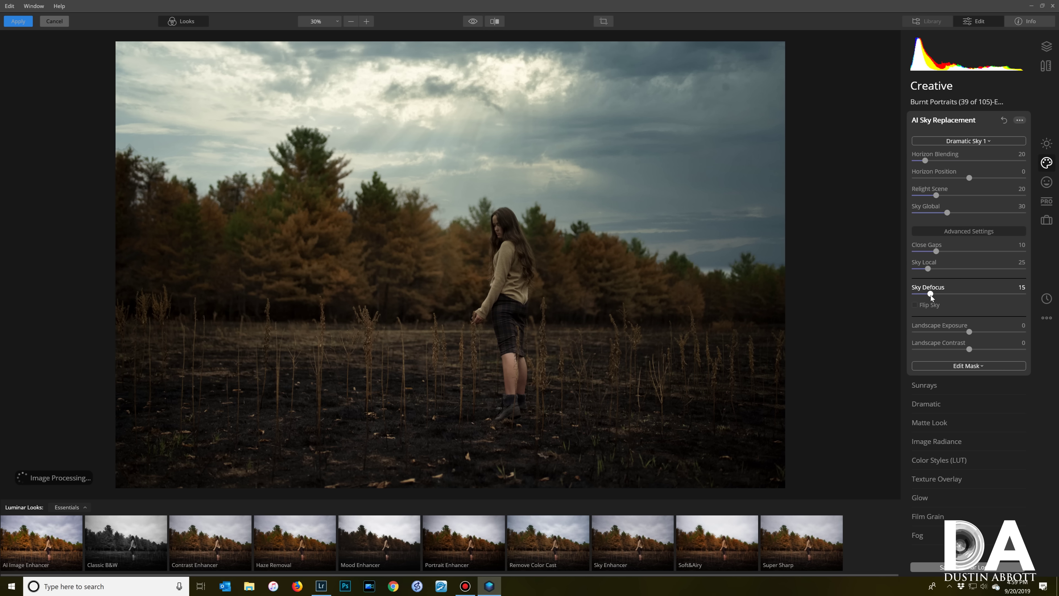
left_click_drag(931, 294, 937, 296)
left_click_drag(940, 296, 948, 297)
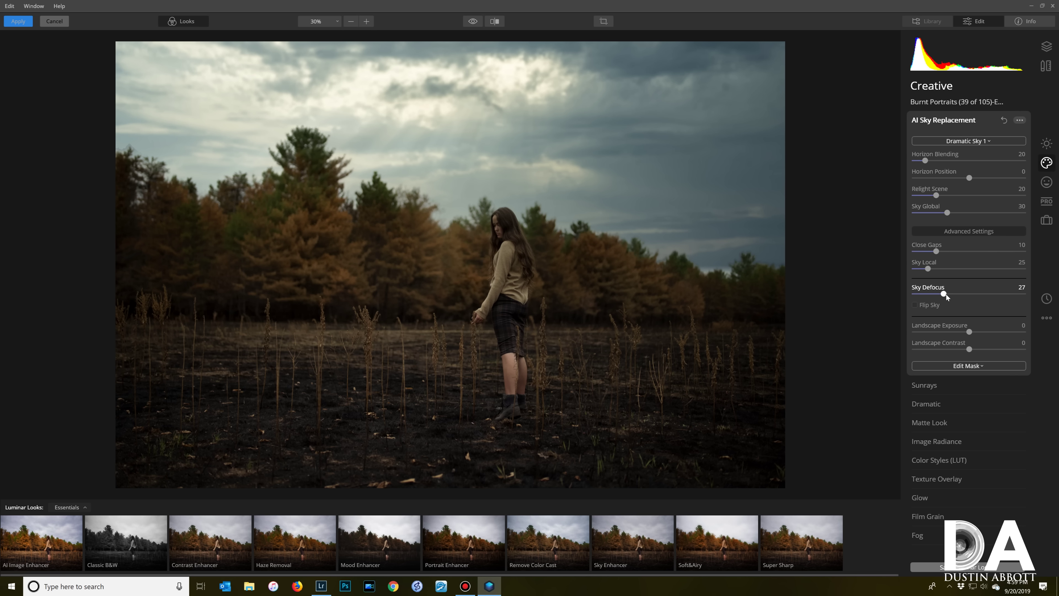
left_click_drag(950, 297, 958, 297)
Add Sunrays with the sun center in the bright clouds above the woman, using Amount 10 and Overall Look 11
left_click(972, 385)
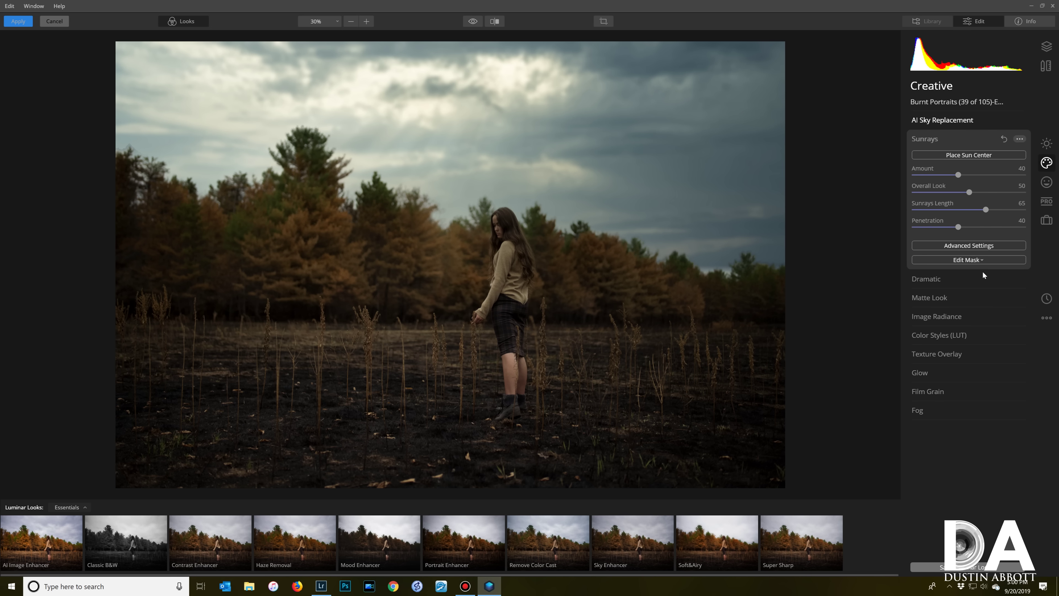
left_click(1000, 158)
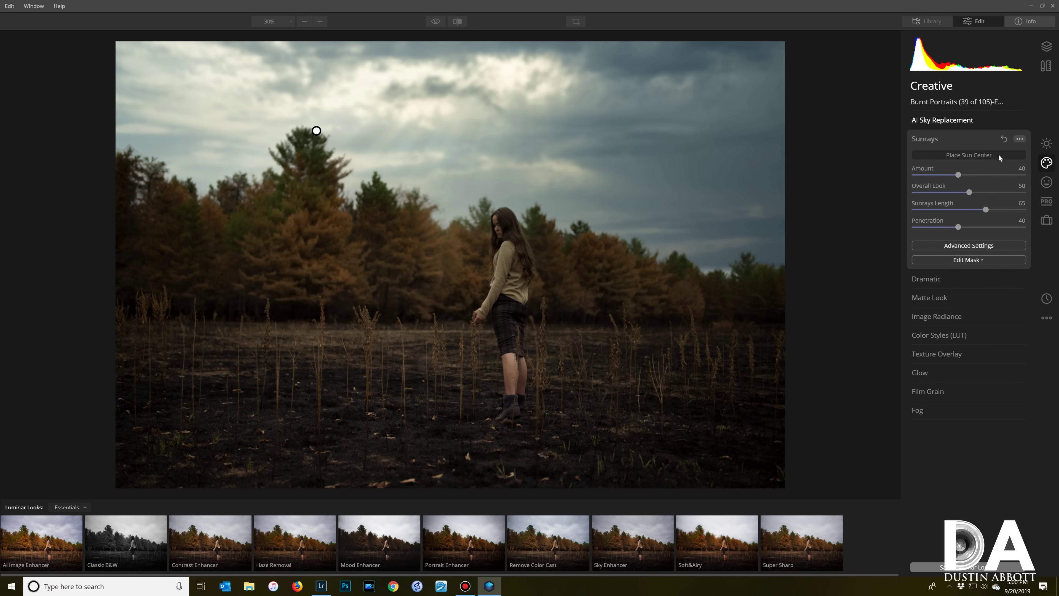
left_click(972, 157)
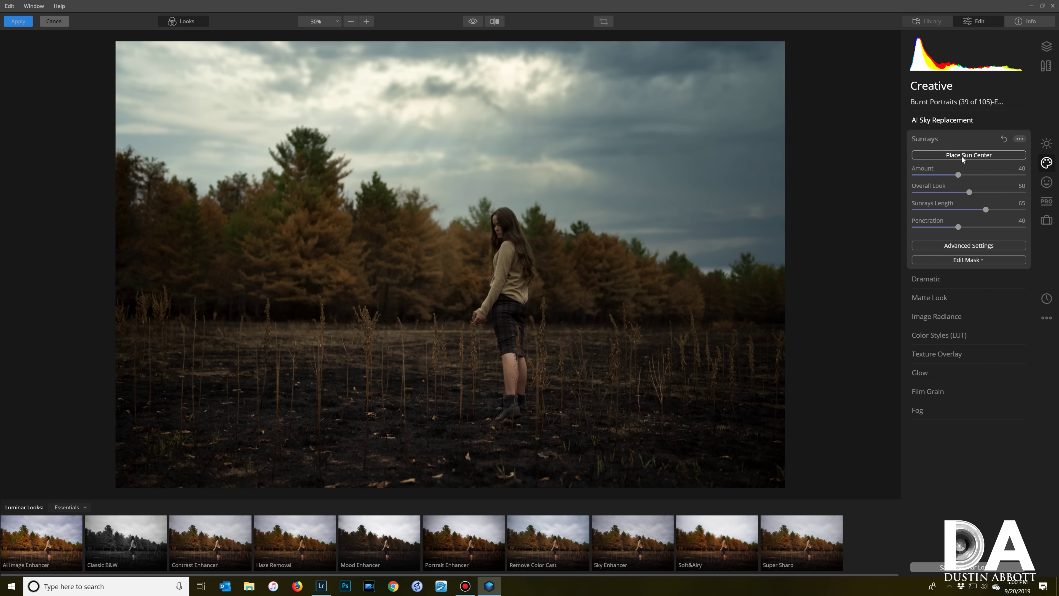
left_click(914, 155)
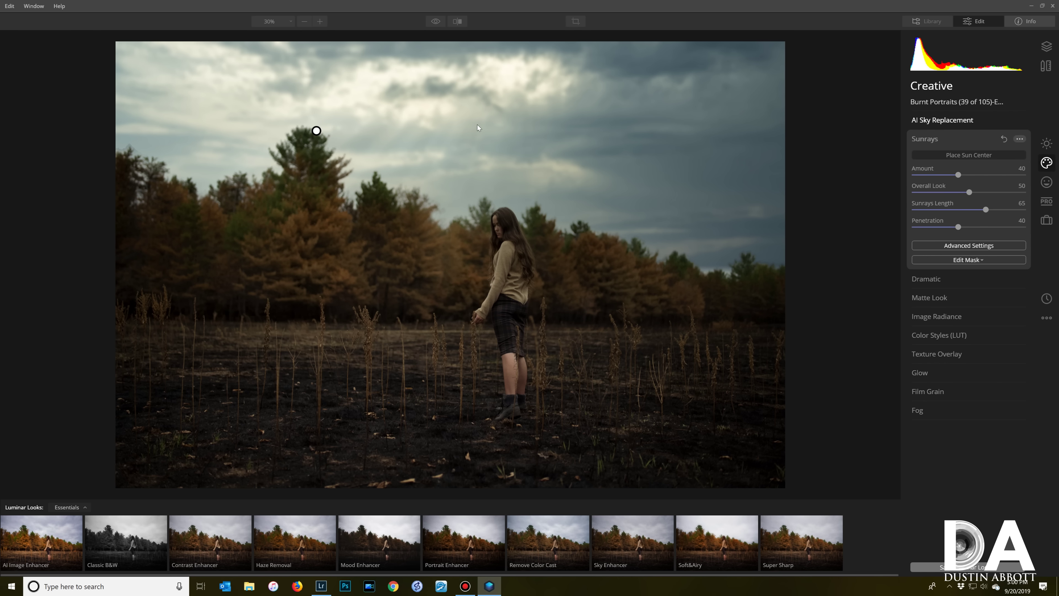
mouse_move(317, 131)
left_mouse_down()
mouse_move(487, 97)
mouse_move(510, 81)
left_mouse_up()
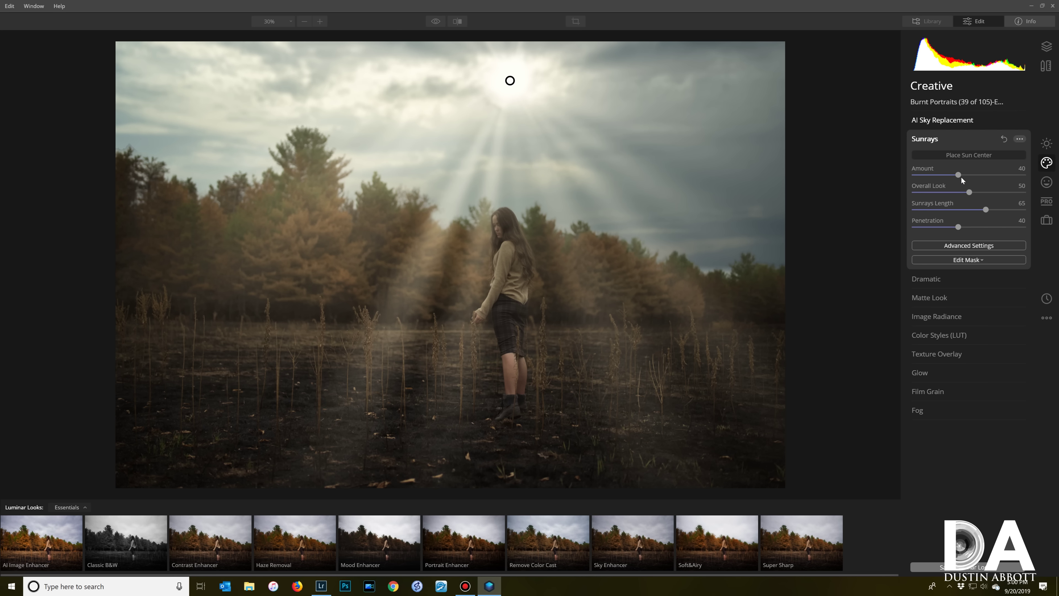
left_click_drag(958, 174, 927, 177)
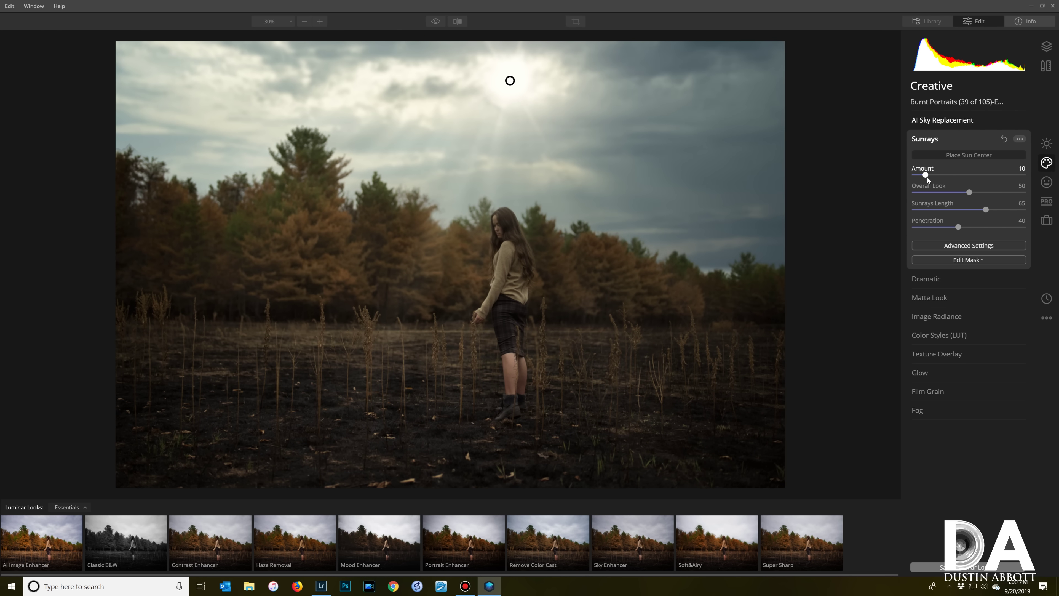
left_click_drag(968, 192, 927, 201)
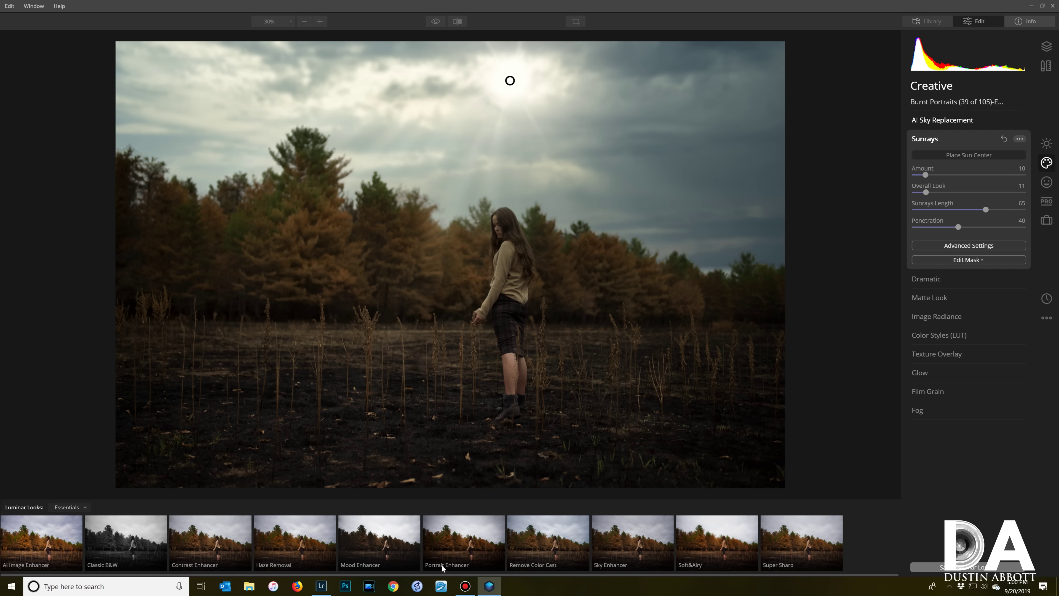
In Lightroom, compare the original field portrait side by side with its edited version, examining the woman's hair and the tree edges up close
left_click(321, 586)
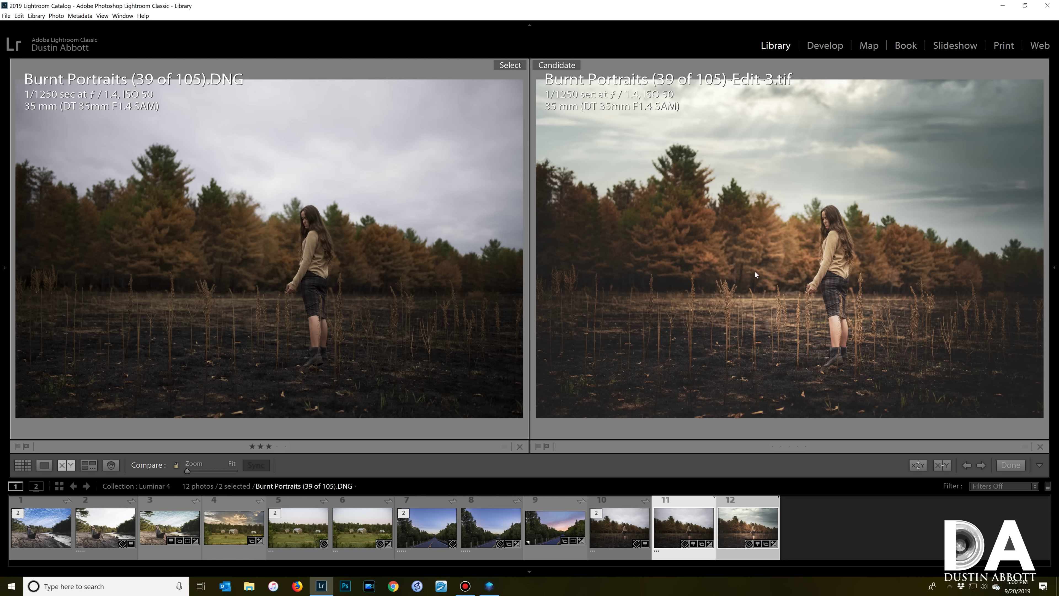
left_click(828, 237)
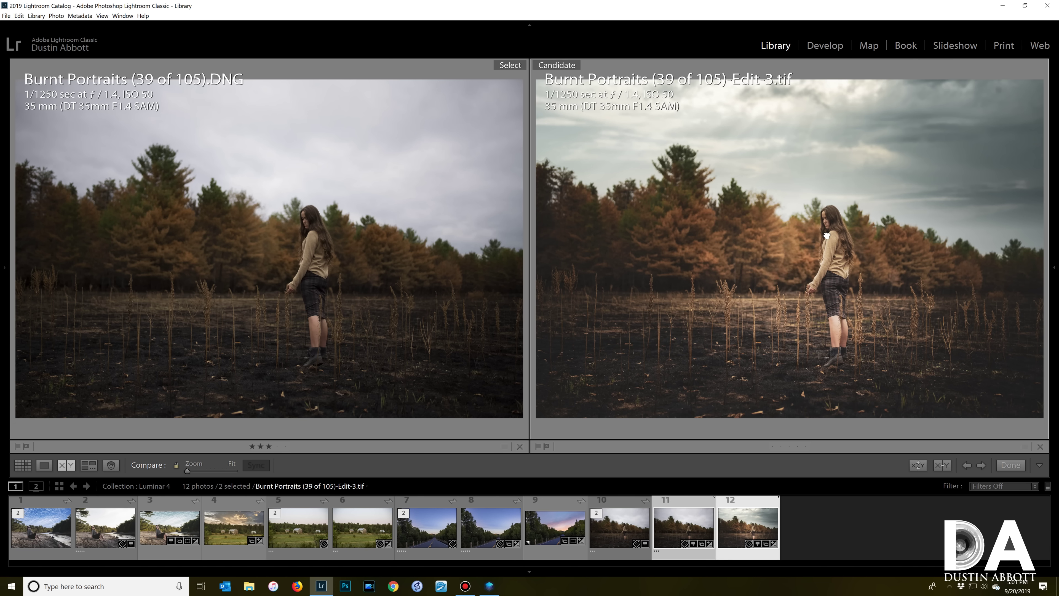
left_click(827, 235)
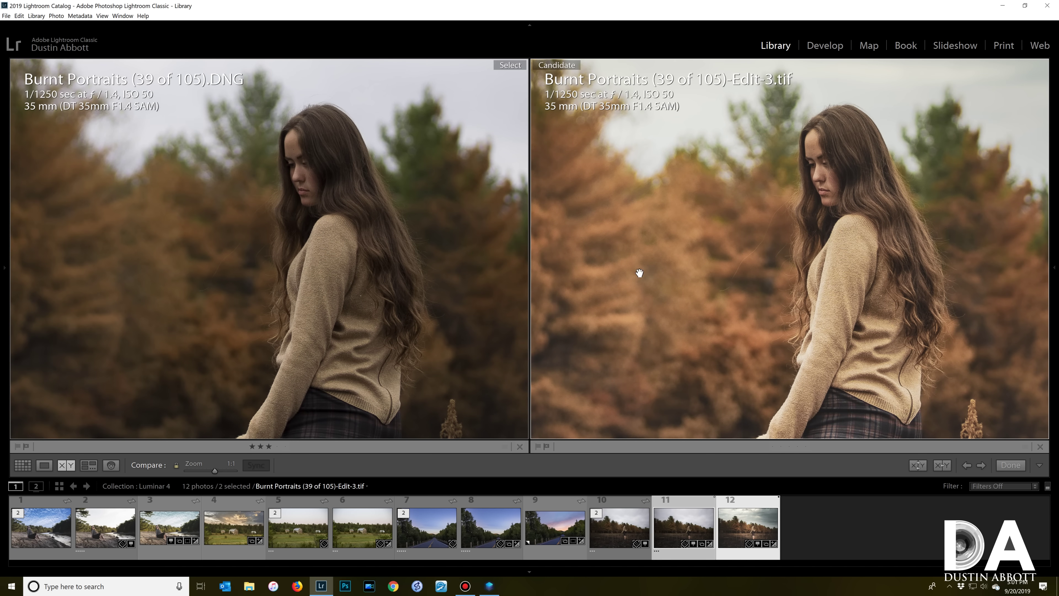
left_click_drag(384, 282, 416, 320)
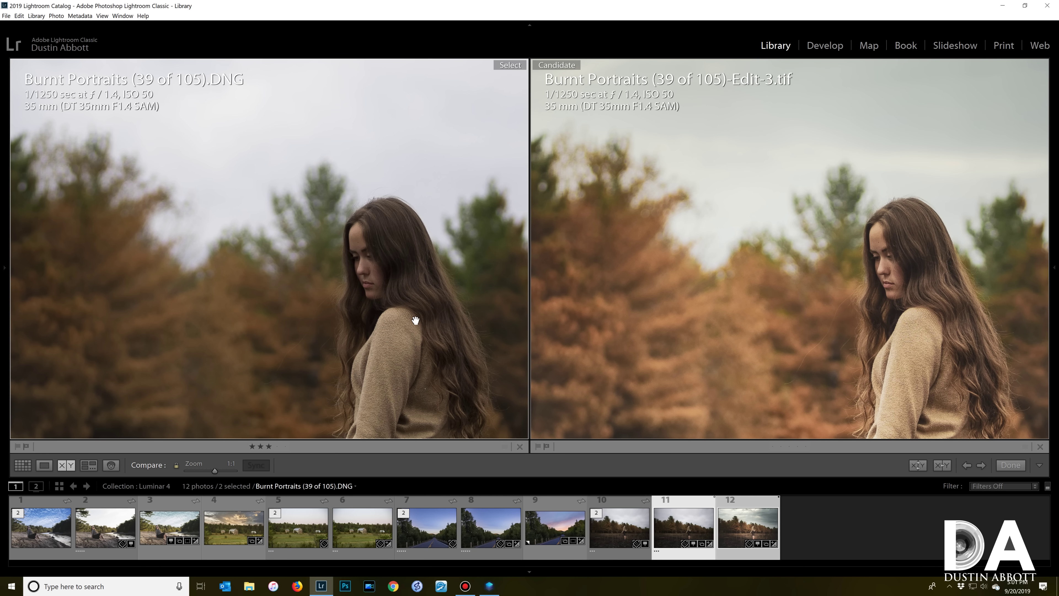
left_click(423, 327)
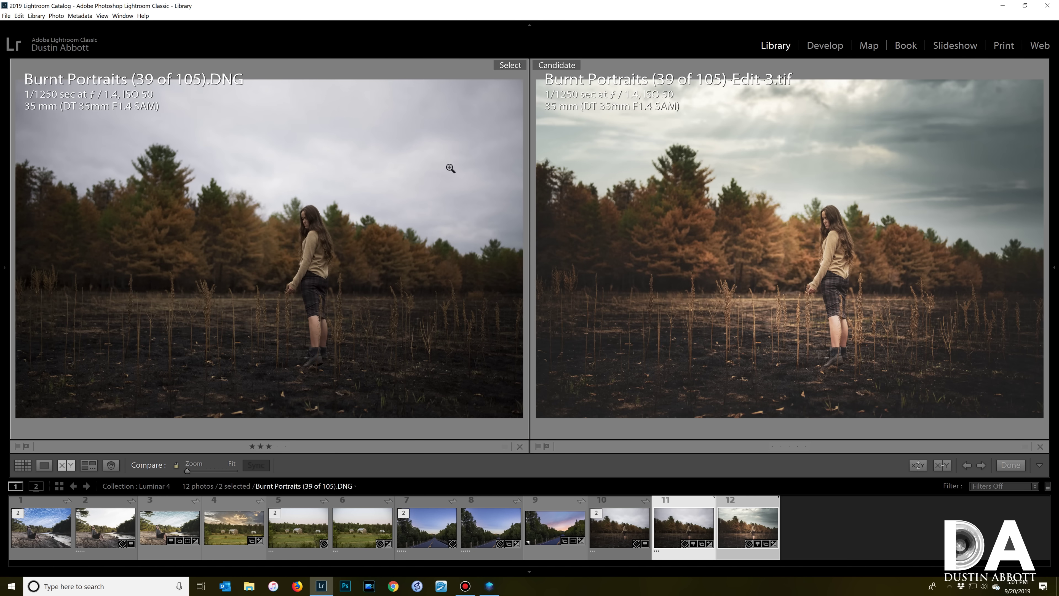